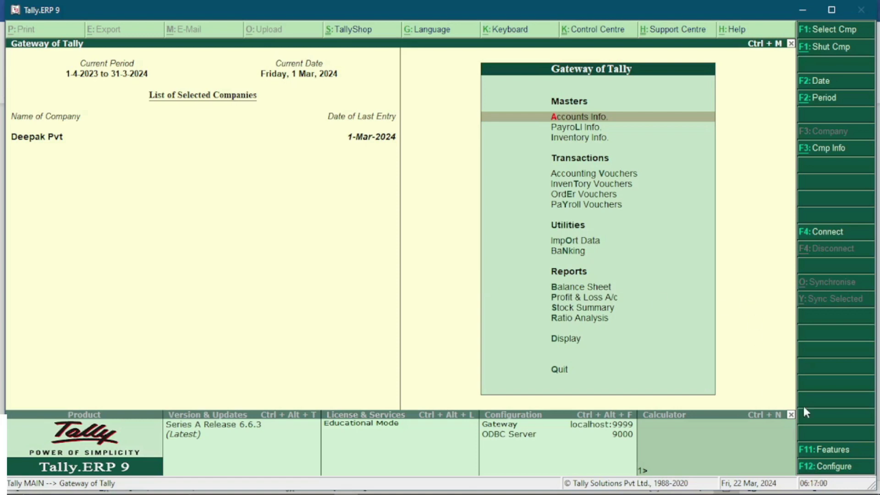
Step: Open the company's Statutory & Taxation features, keep GST enabled and choose to set/alter the GST details
{"action": "key", "text": "F11"}
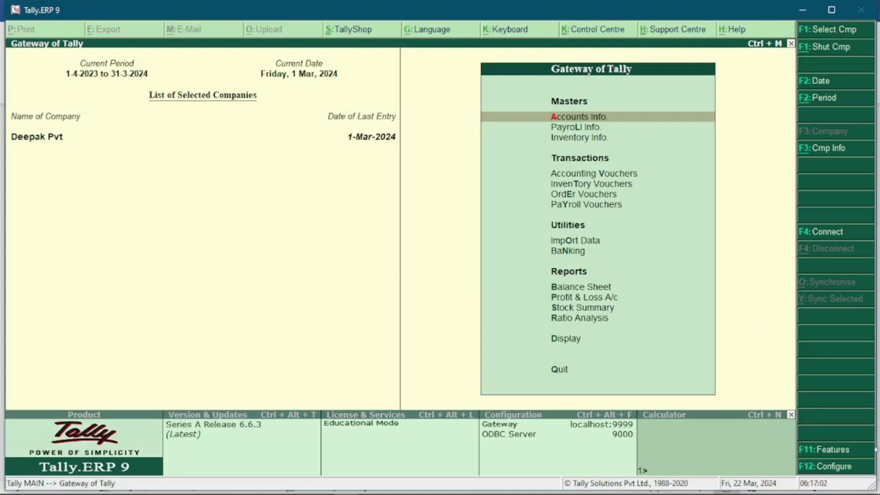
{"action": "left_click", "coordinate": [823, 450]}
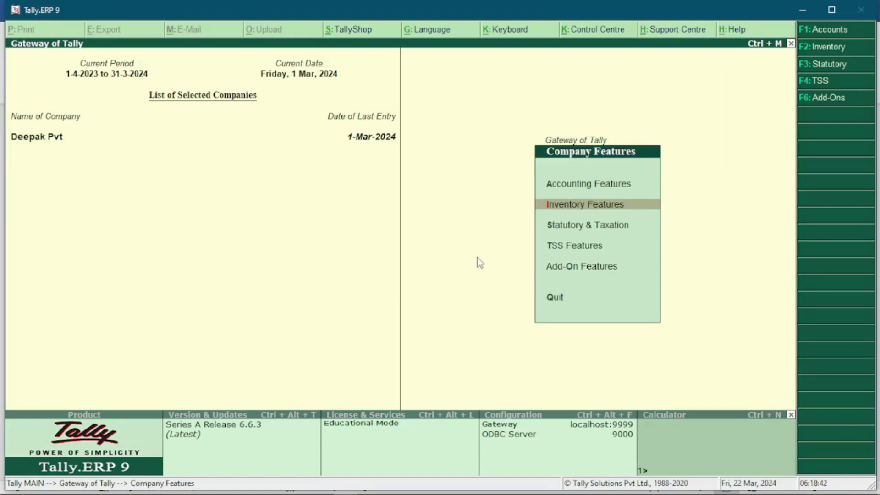
{"action": "key", "text": "Down"}
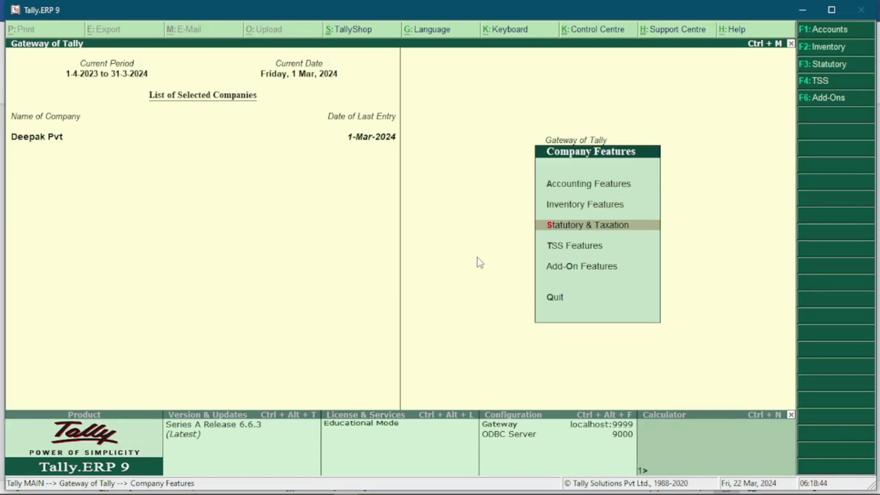
{"action": "key", "text": "Return"}
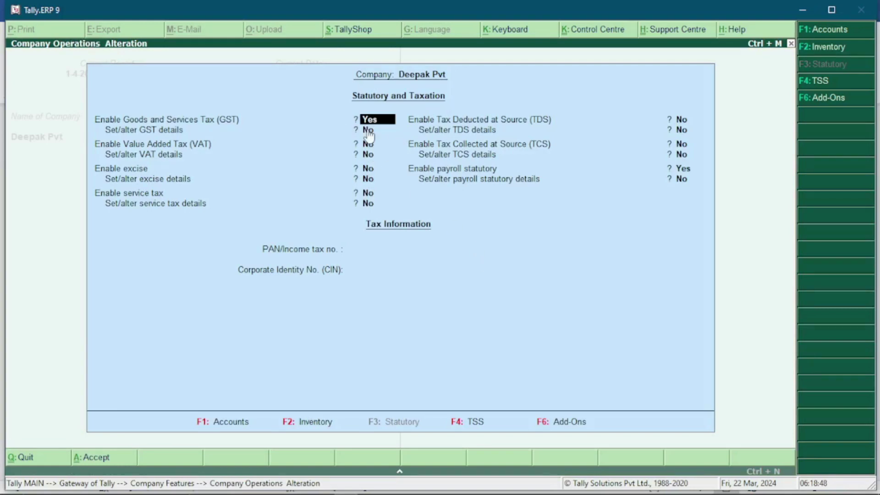
{"action": "type", "text": "y"}
{"action": "key", "text": "Return"}
{"action": "type", "text": "y"}
{"action": "key", "text": "Return"}
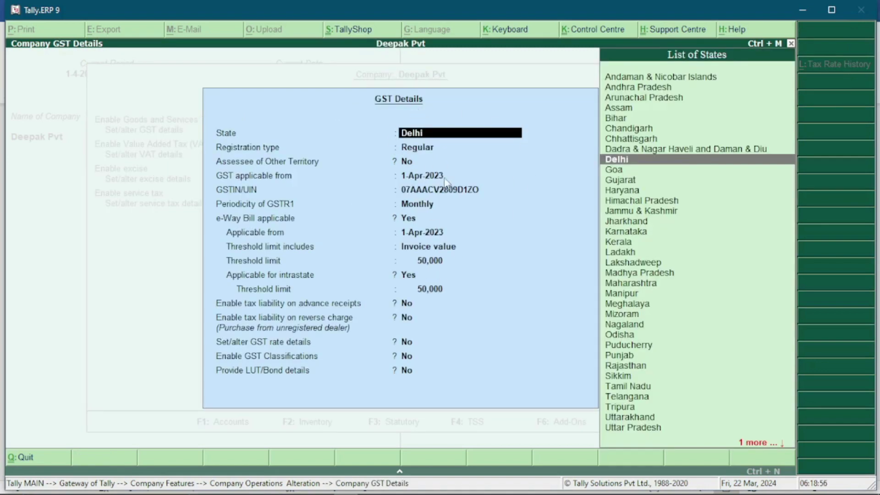
Step: Keep the company's GST registration details as they are and set e-Way Bill applicable to Yes
{"action": "key", "text": "Return"}
{"action": "key", "text": "Return"}
{"action": "key", "text": "Return"}
{"action": "key", "text": "Return"}
{"action": "key", "text": "Return"}
{"action": "key", "text": "Return"}
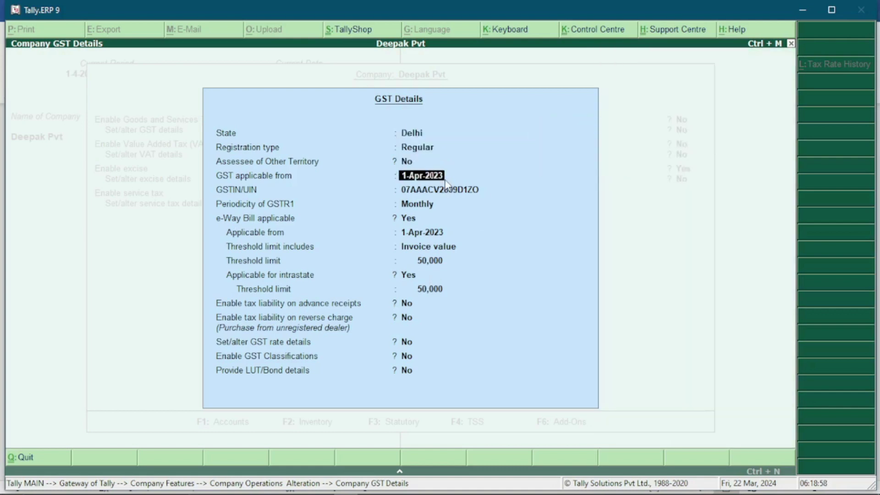
{"action": "key", "text": "Return"}
{"action": "key", "text": "Return"}
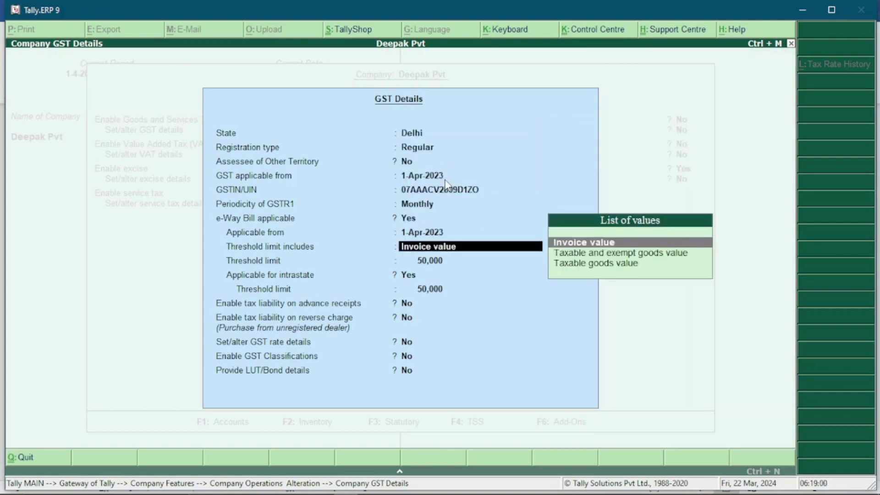
{"action": "key", "text": "BackSpace"}
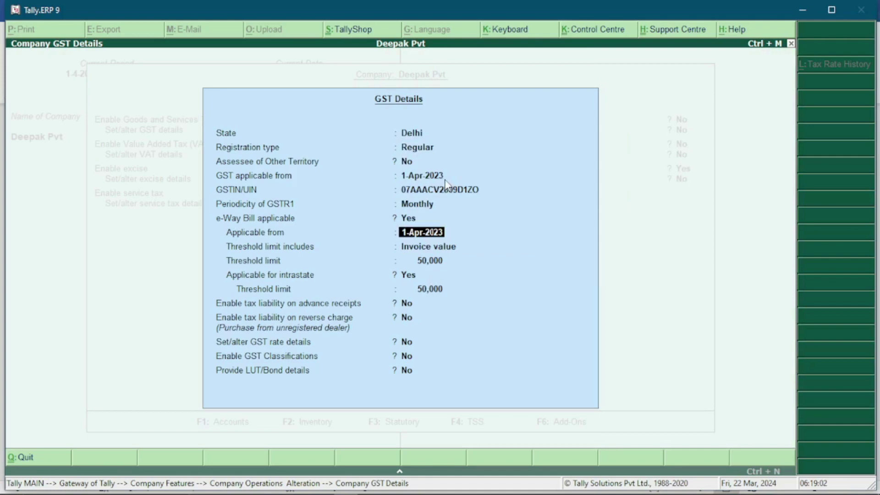
{"action": "key", "text": "BackSpace"}
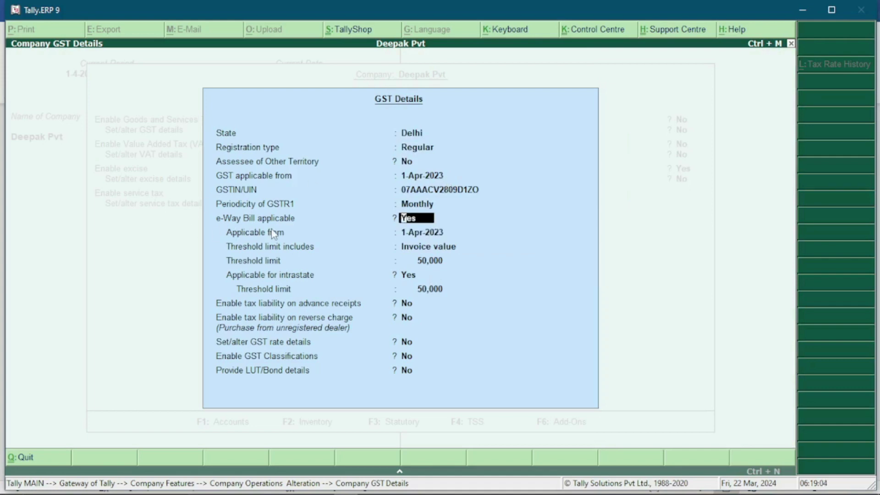
{"action": "type", "text": "y"}
{"action": "key", "text": "Return"}
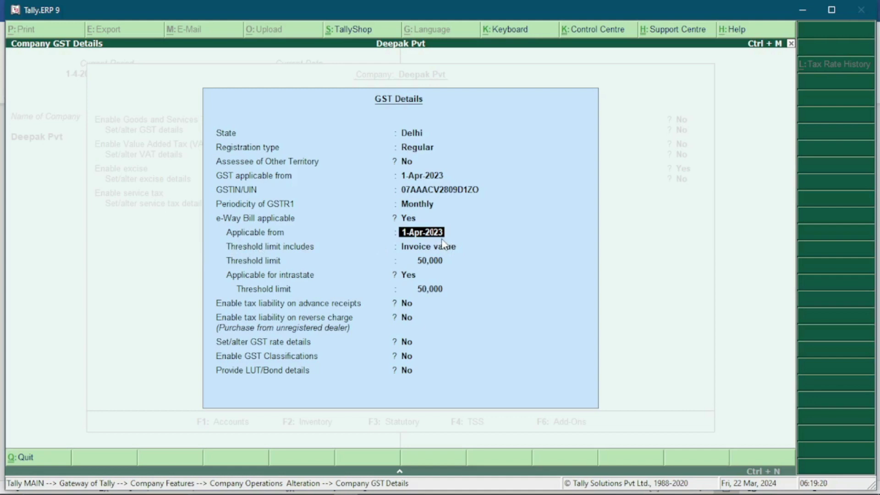
Step: Keep the e-Way Bill applicable from 1-Apr-2023 and choose Invoice value for what the threshold limit includes
{"action": "key", "text": "Return"}
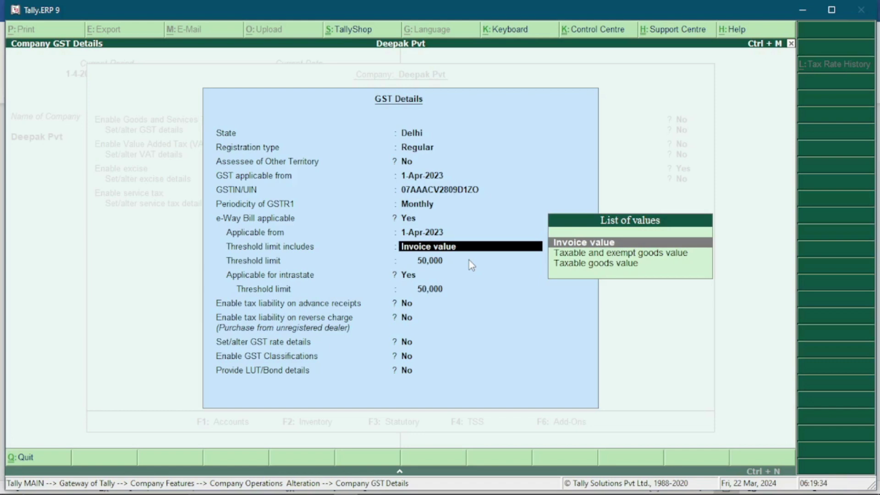
{"action": "key", "text": "Down"}
{"action": "key", "text": "Down"}
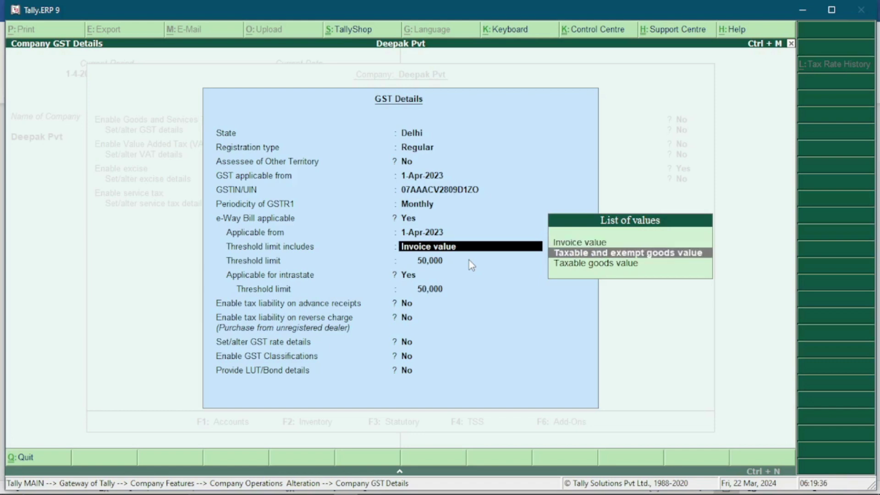
{"action": "key", "text": "Up"}
{"action": "key", "text": "Up"}
{"action": "key", "text": "Down"}
{"action": "key", "text": "Up"}
{"action": "key", "text": "Down"}
{"action": "key", "text": "Up"}
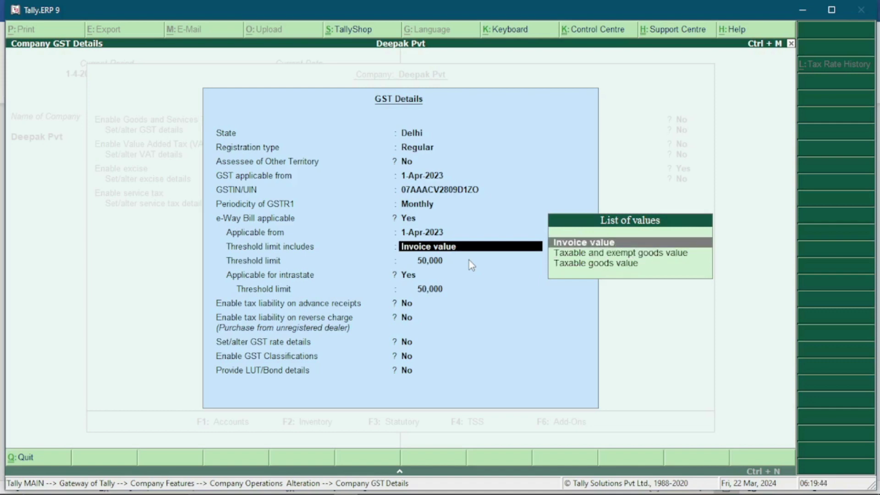
{"action": "key", "text": "Return"}
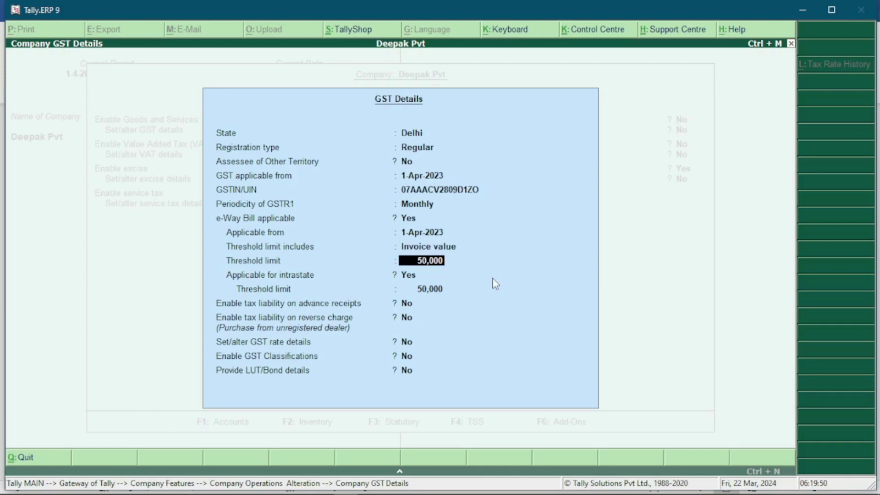
Step: Keep the e-Way Bill threshold at 50,000 and set Applicable for intrastate to Yes with a 50,000 threshold
{"action": "key", "text": "Return"}
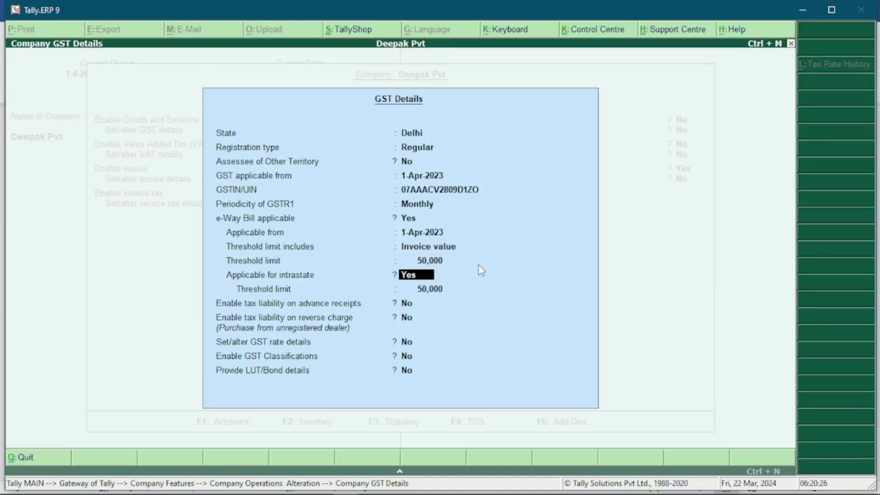
{"action": "type", "text": "y"}
{"action": "key", "text": "Return"}
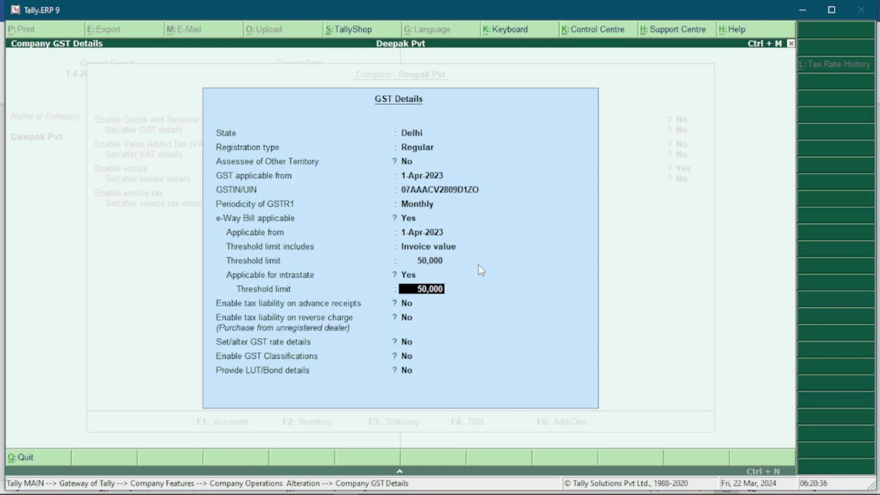
{"action": "key", "text": "Return"}
Step: Leave the remaining GST options at No, accept the GST details and return to the Gateway of Tally
{"action": "key", "text": "Return"}
{"action": "key", "text": "Return"}
{"action": "key", "text": "Return"}
{"action": "key", "text": "Return"}
{"action": "key", "text": "Return"}
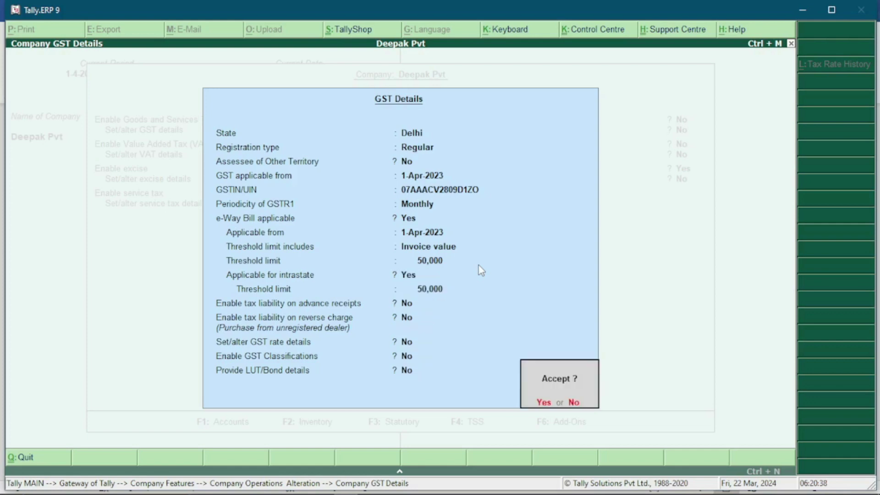
{"action": "key", "text": "Return"}
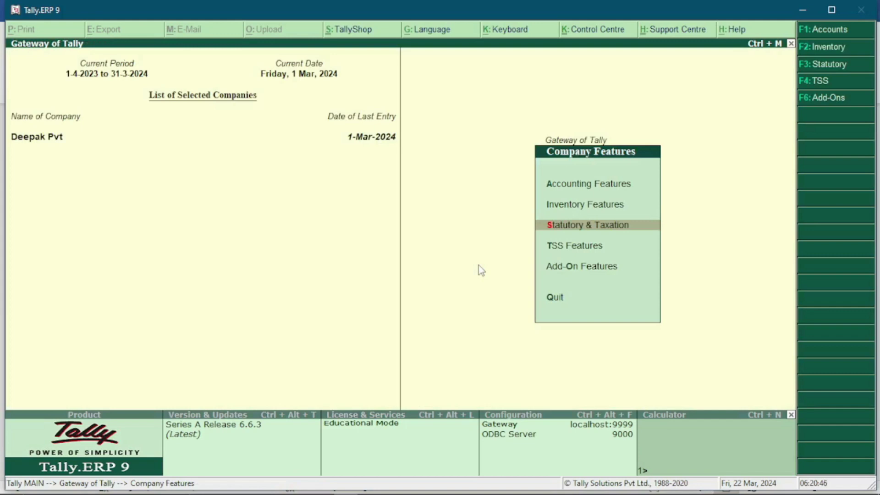
{"action": "key", "text": "Escape"}
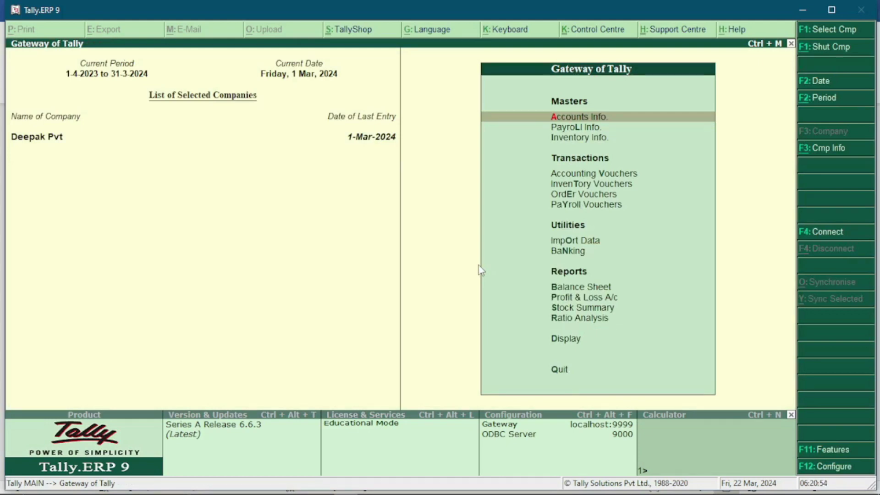
{"action": "key", "text": "Down"}
{"action": "key", "text": "Down"}
{"action": "key", "text": "Down"}
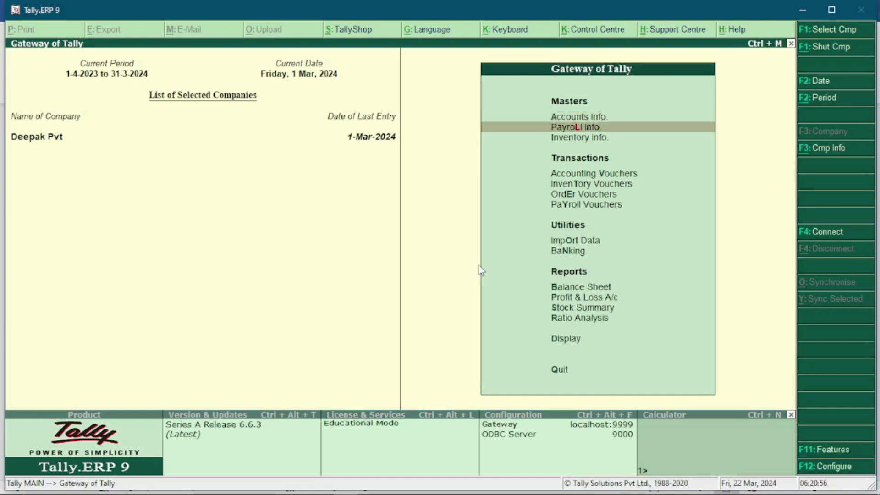
{"action": "key", "text": "Return"}
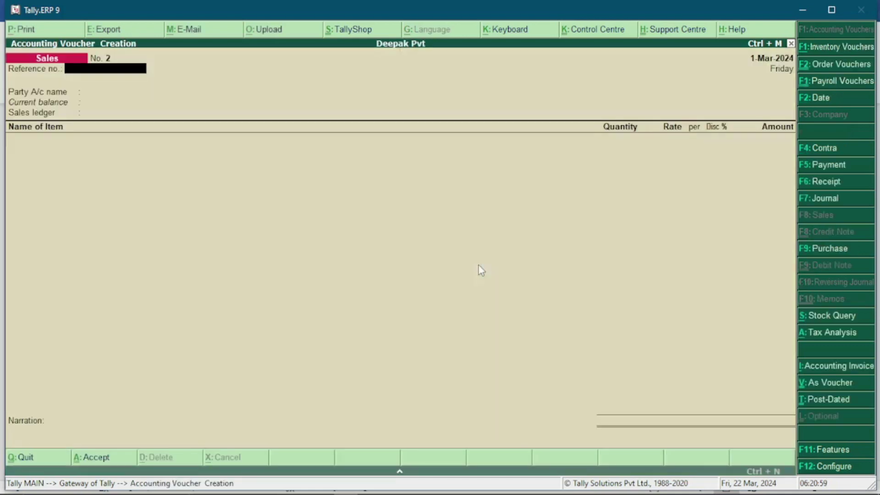
{"action": "key", "text": "F8"}
{"action": "key", "text": "Escape"}
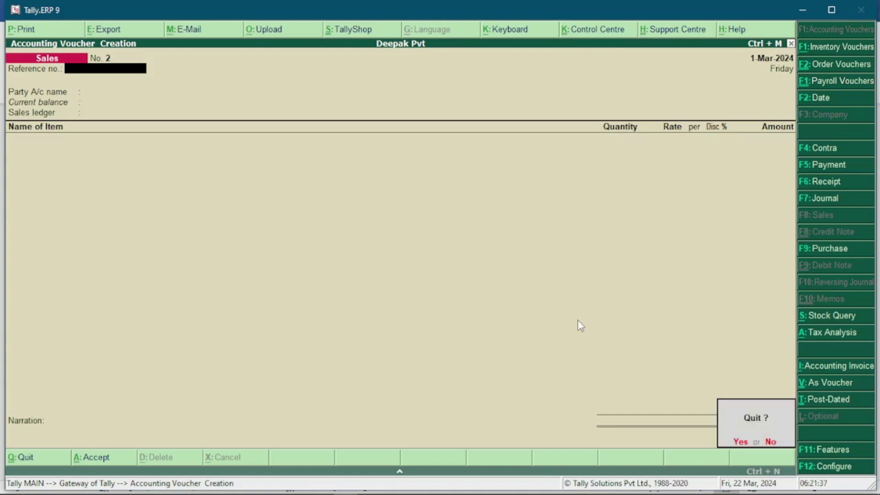
{"action": "key", "text": "y"}
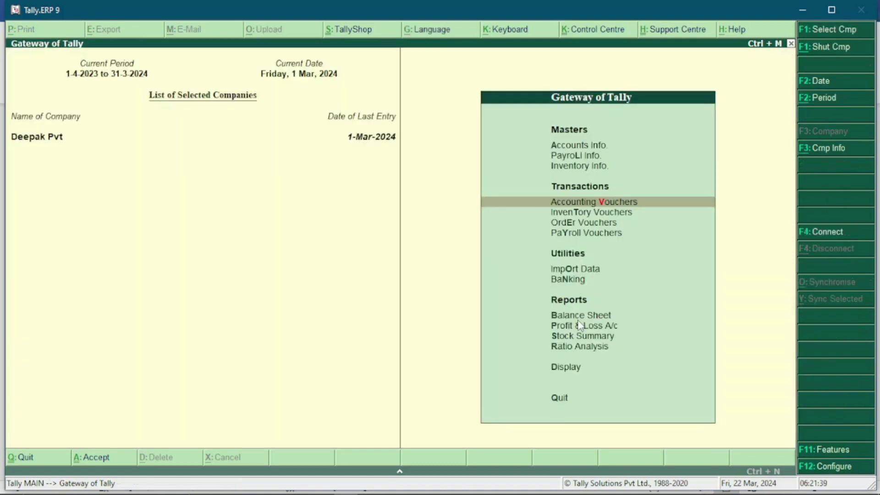
Step: Display the Day Book and open sales voucher 1 dated 1-Mar-2024 for alteration
{"action": "key", "text": "End"}
{"action": "key", "text": "Up"}
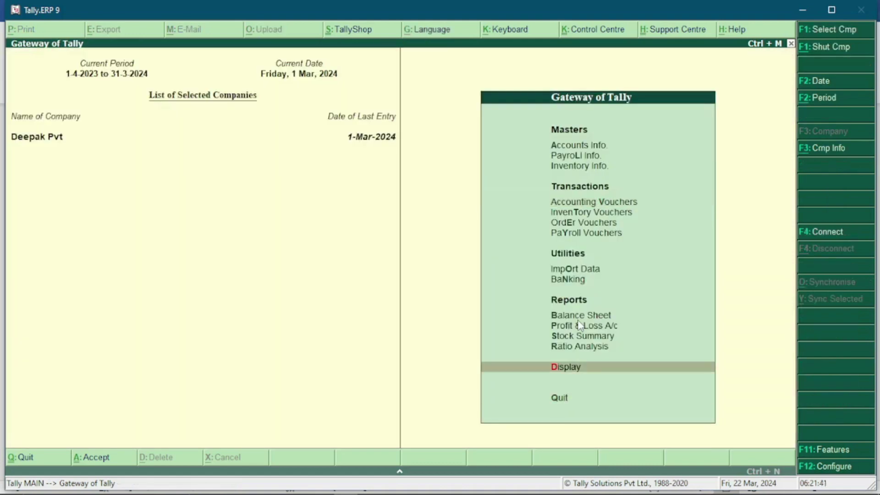
{"action": "key", "text": "Return"}
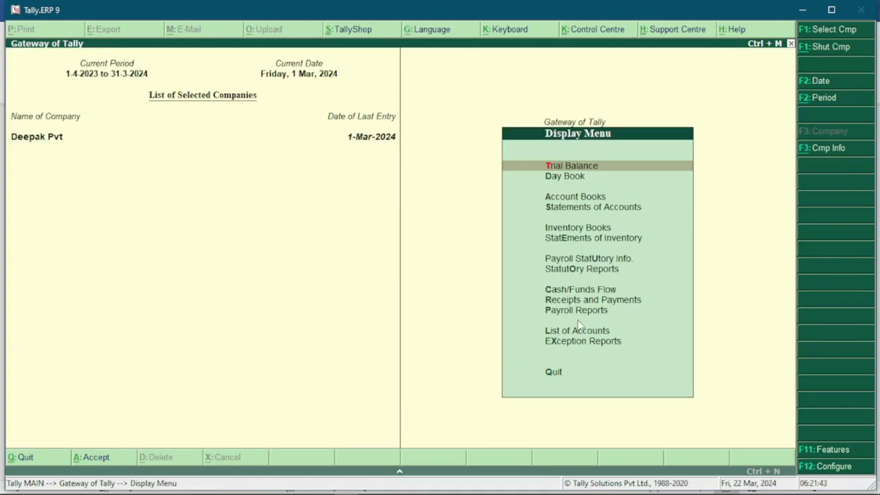
{"action": "key", "text": "Down"}
{"action": "key", "text": "Return"}
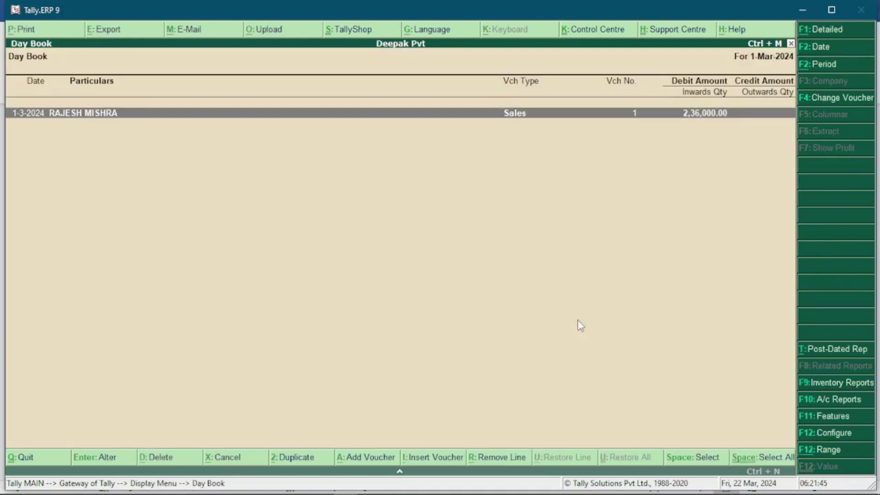
{"action": "key", "text": "Return"}
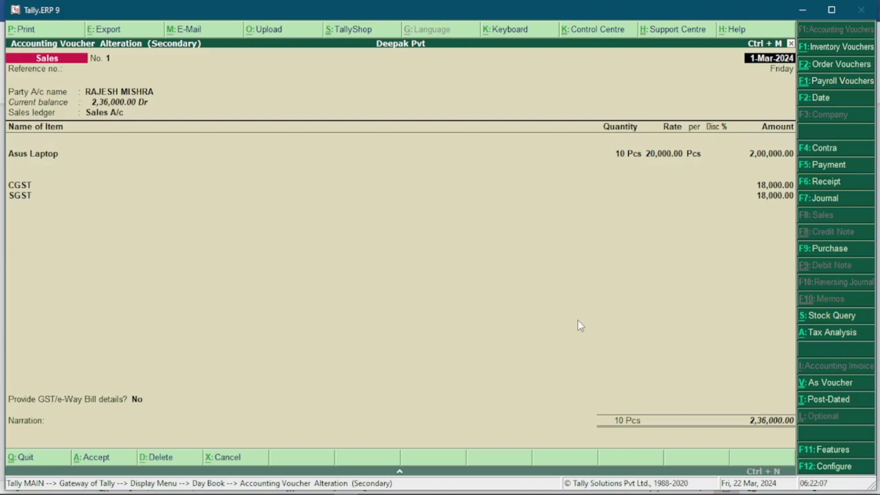
Step: Review the party's ledger for its address and tax registration details, and accept the ledger and party details
{"action": "key", "text": "Return"}
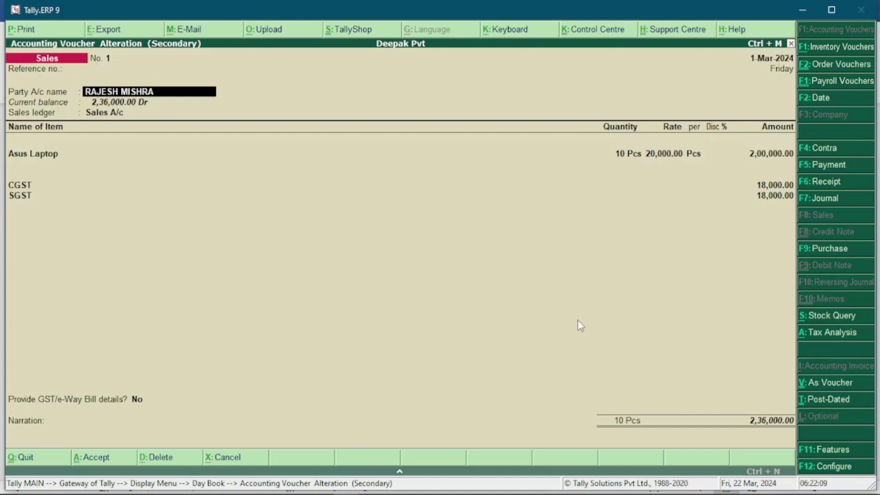
{"action": "key", "text": "ctrl+Return"}
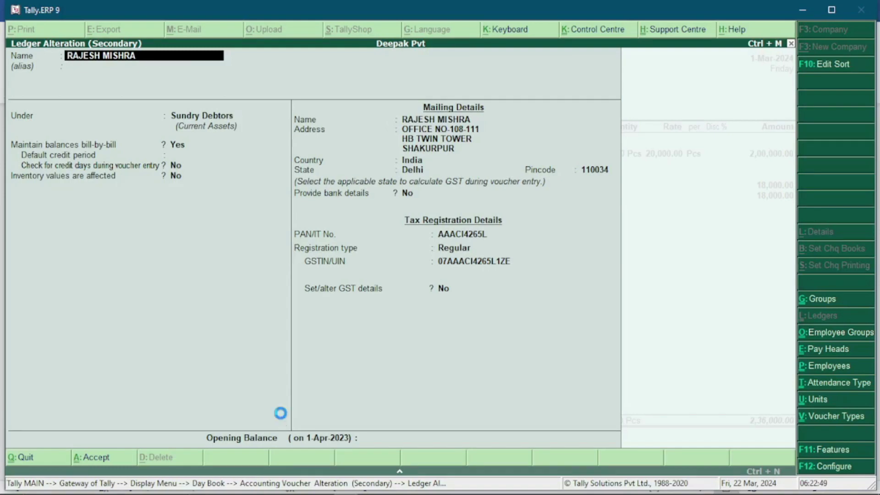
{"action": "key", "text": "ctrl+a"}
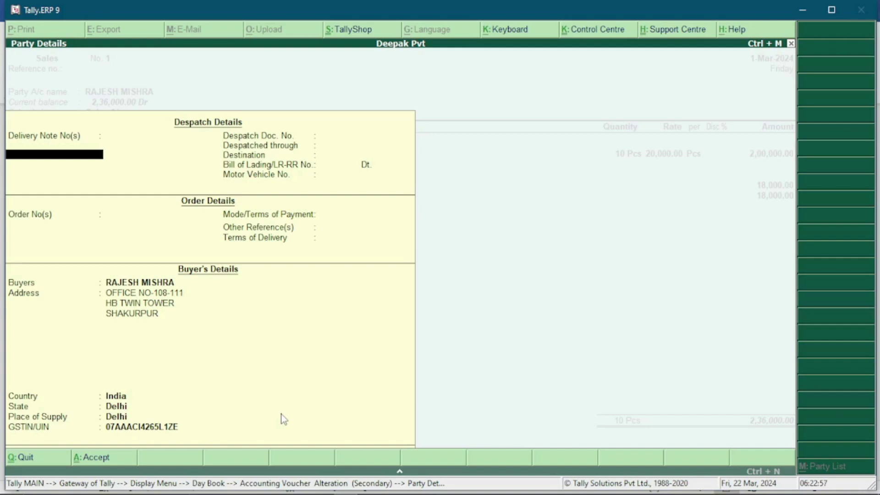
{"action": "key", "text": "ctrl+a"}
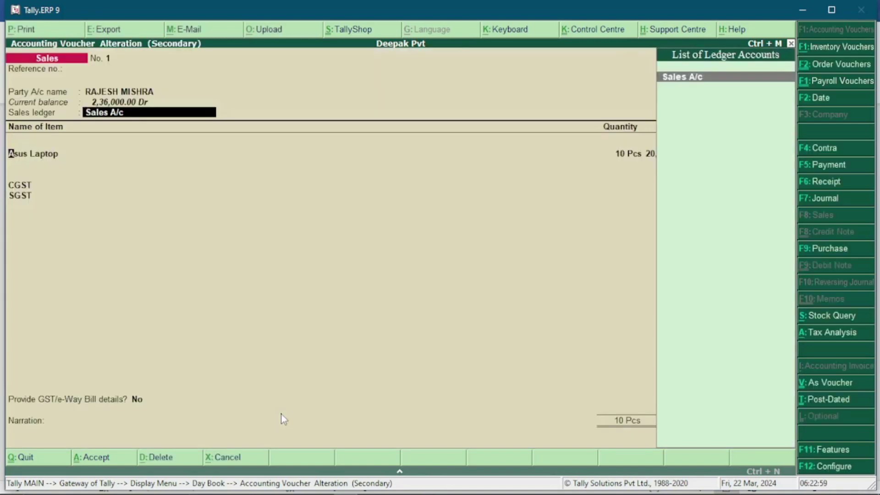
Step: Open the Asus Laptop stock item from the voucher and set Set/alter GST Details to Yes to show its GST details
{"action": "key", "text": "Return"}
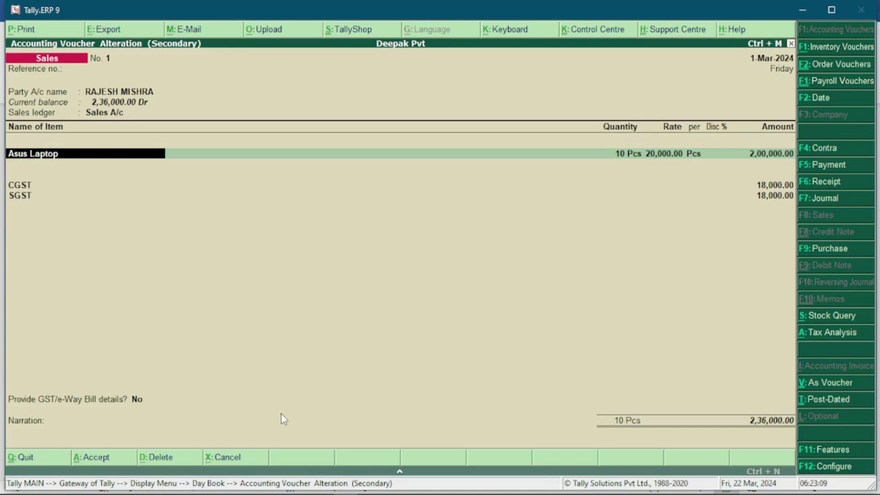
{"action": "key", "text": "ctrl+Return"}
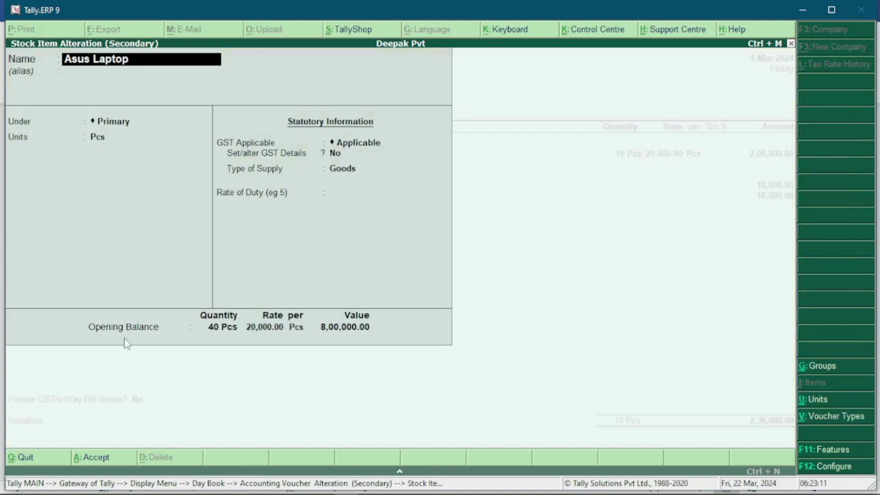
{"action": "left_click", "coordinate": [335, 156]}
{"action": "type", "text": "y"}
{"action": "key", "text": "Return"}
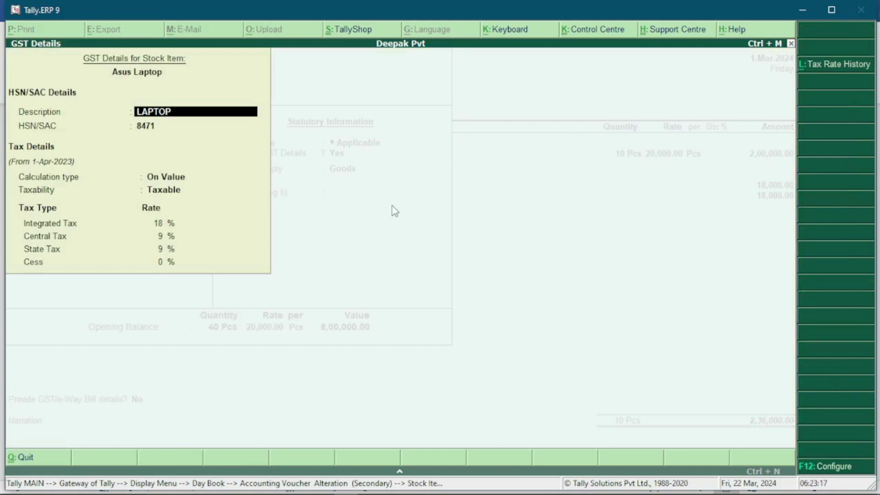
Step: Review the laptop's HSN code, calculation type, taxability and tax rates, keep Goods as type of supply and accept the stock item
{"action": "key", "text": "Return"}
{"action": "key", "text": "Return"}
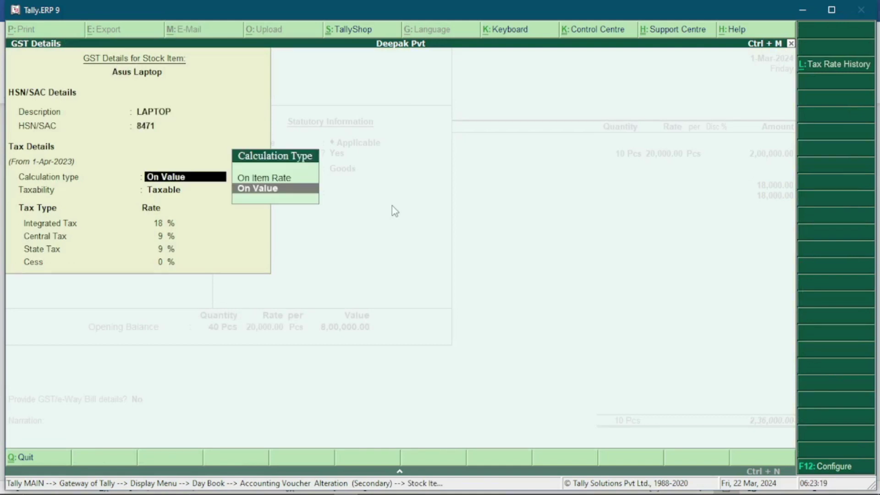
{"action": "key", "text": "Return"}
{"action": "key", "text": "Return"}
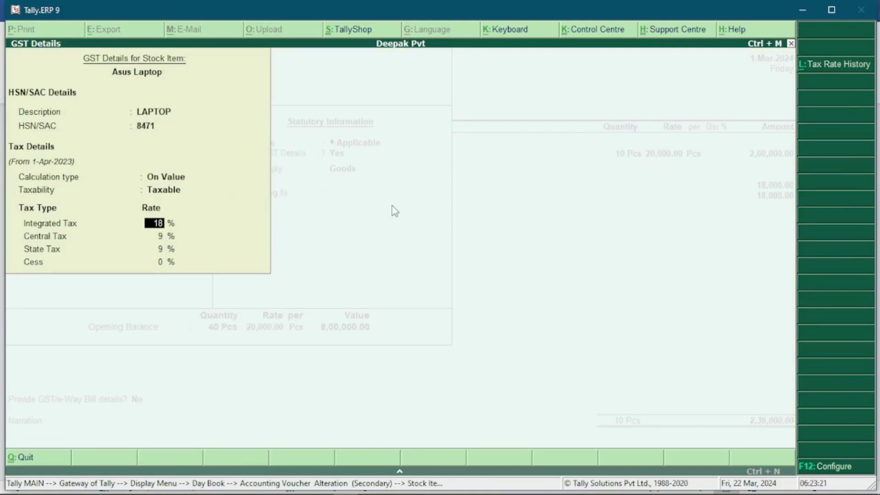
{"action": "key", "text": "Return"}
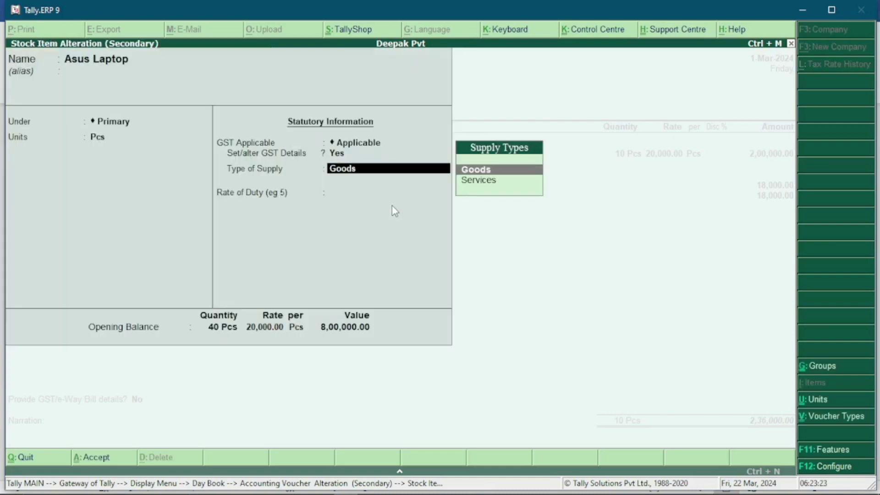
{"action": "key", "text": "Return"}
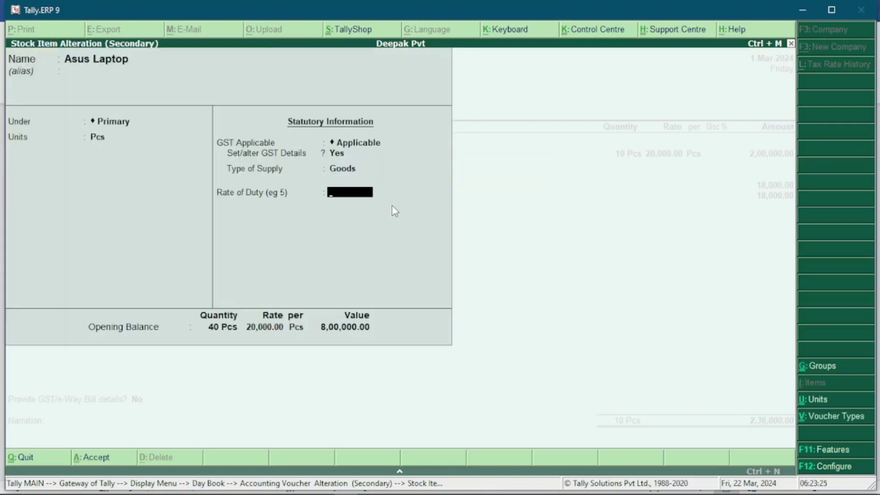
{"action": "key", "text": "ctrl+a"}
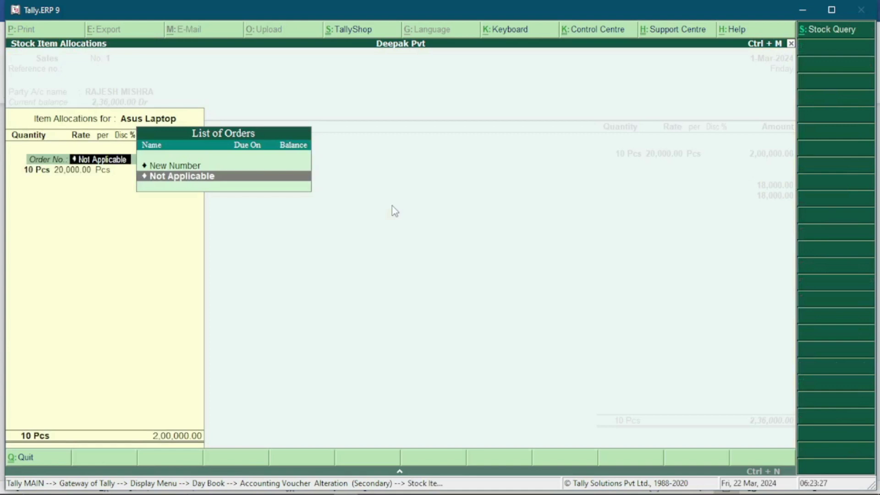
Step: Keep the Asus Laptop allocation with order number Not Applicable and 10 Pcs at 20,000, and end the item list
{"action": "key", "text": "Return"}
{"action": "key", "text": "Return"}
{"action": "key", "text": "Return"}
{"action": "key", "text": "Return"}
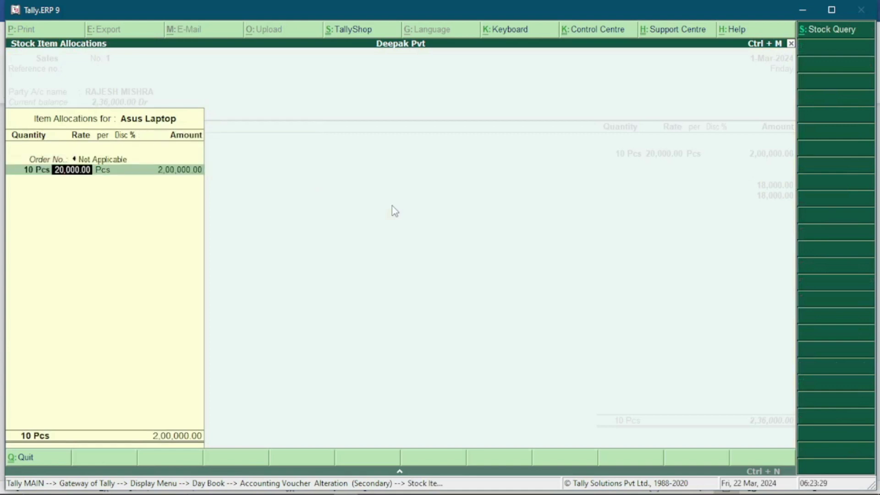
{"action": "key", "text": "Return"}
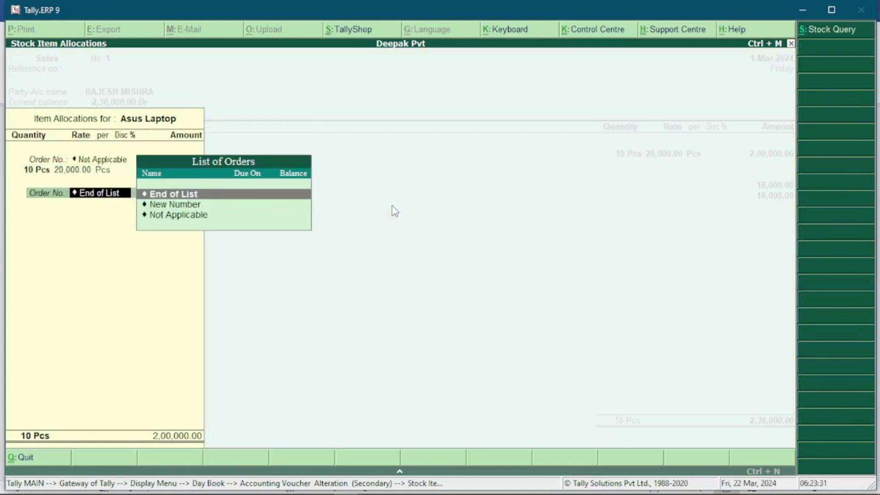
{"action": "key", "text": "Return"}
{"action": "key", "text": "Return"}
{"action": "key", "text": "Return"}
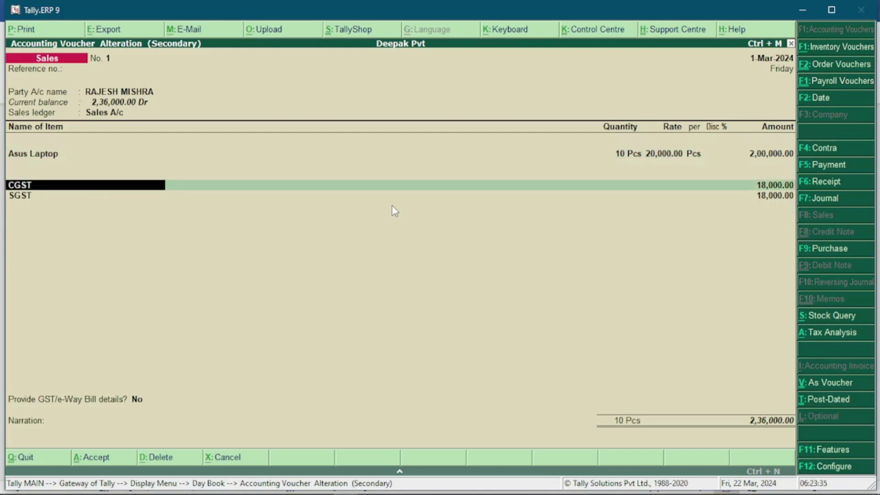
Step: Keep the CGST and SGST entries, and set Provide GST/e-Way Bill details to Yes to open the additional details
{"action": "key", "text": "Return"}
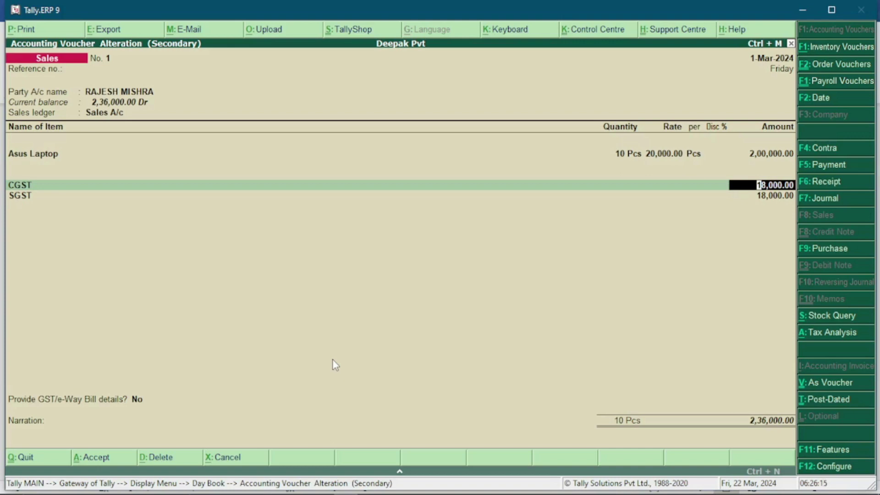
{"action": "key", "text": "Return"}
{"action": "key", "text": "Return"}
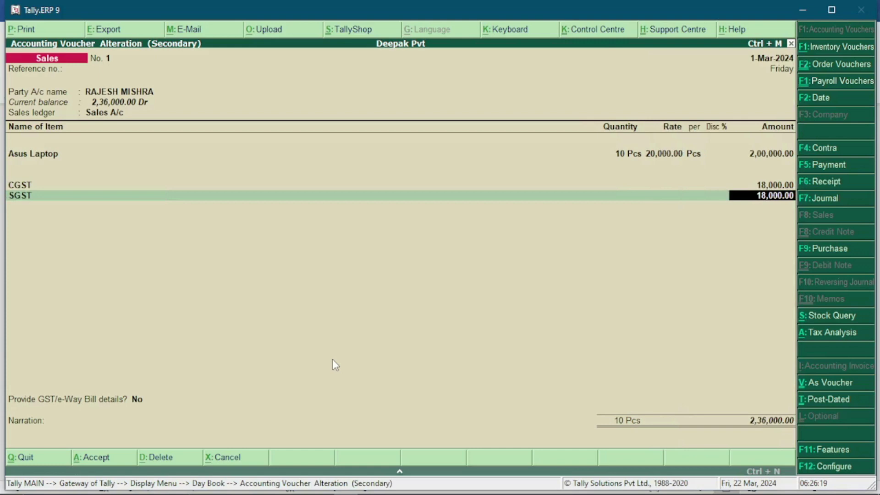
{"action": "key", "text": "Return"}
{"action": "key", "text": "Return"}
{"action": "key", "text": "y"}
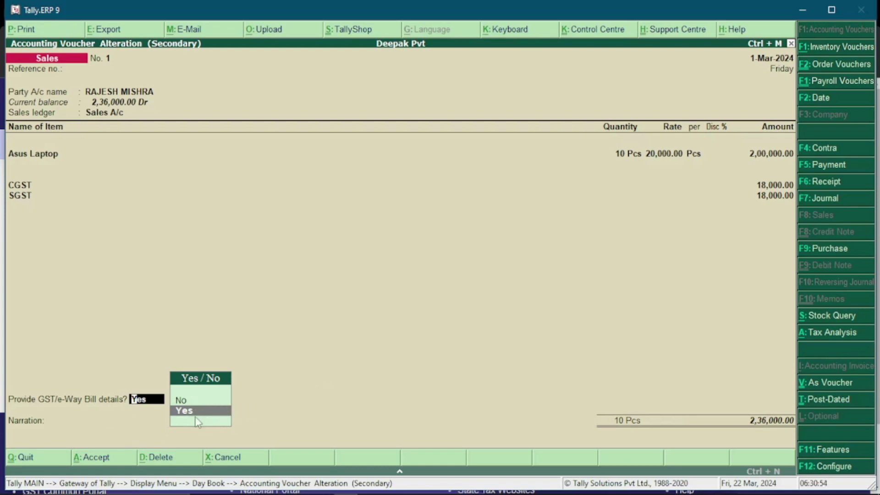
{"action": "key", "text": "Return"}
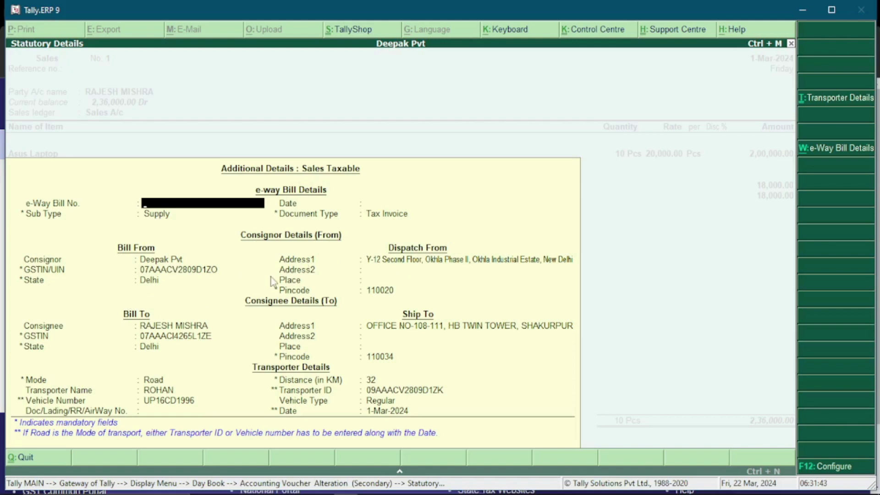
Step: Review the consignee's billing and ship-to details in the e-Way Bill form, keeping the ship-to address and pincode
{"action": "left_click", "coordinate": [160, 325]}
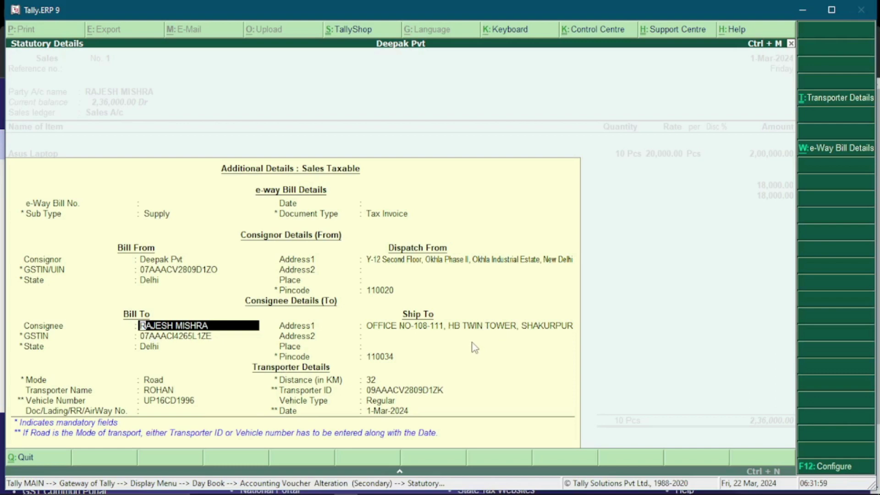
{"action": "left_click", "coordinate": [374, 337]}
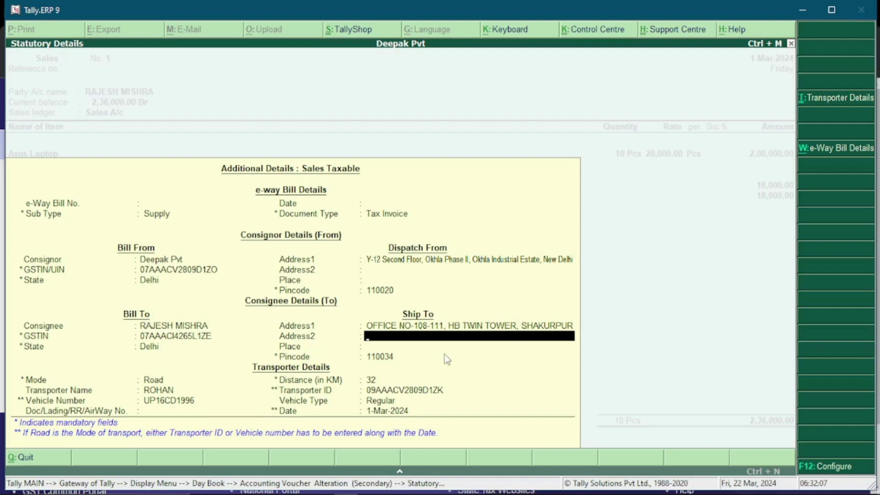
{"action": "key", "text": "Return"}
{"action": "key", "text": "Return"}
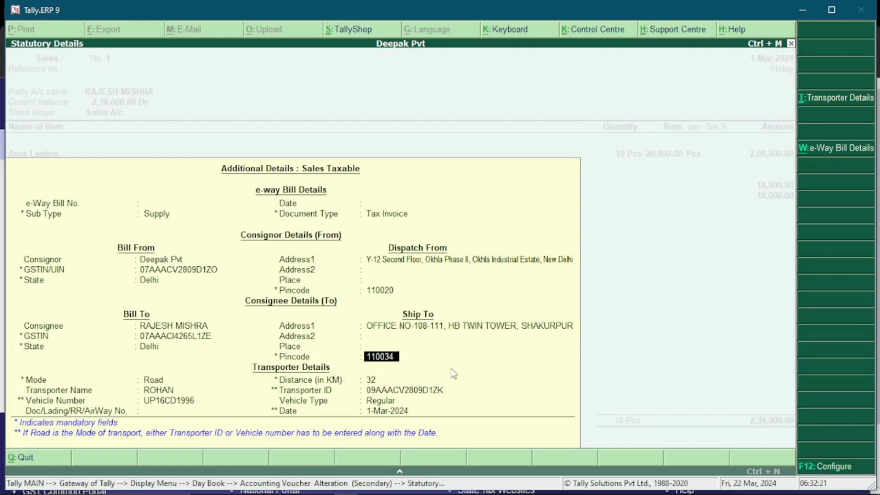
{"action": "key", "text": "Return"}
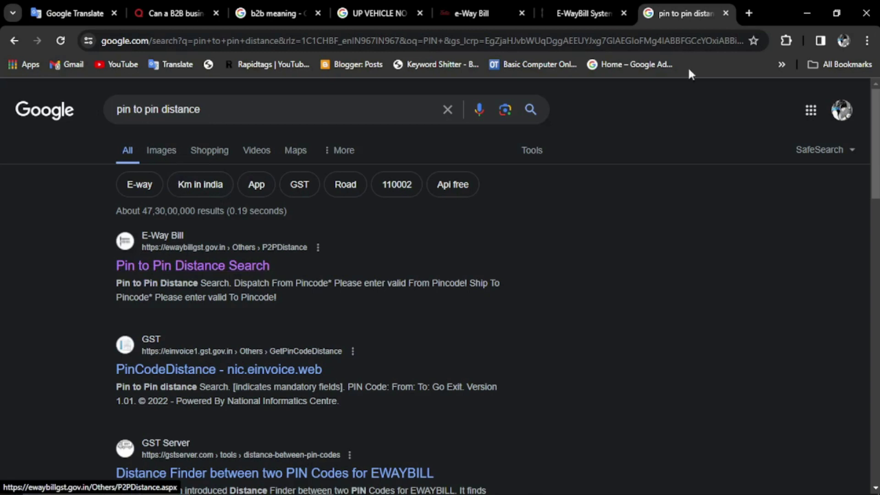
Step: Check the dispatch-to-delivery pincode distance on the E-Waybill site's Pin to Pin Distance Search page in the browser, and return to Tally
{"action": "left_click", "coordinate": [585, 12]}
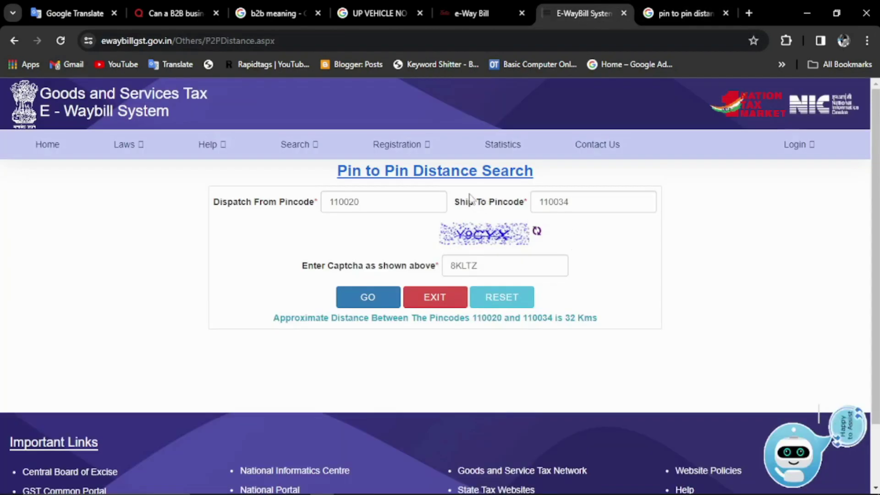
{"action": "left_click", "coordinate": [369, 203]}
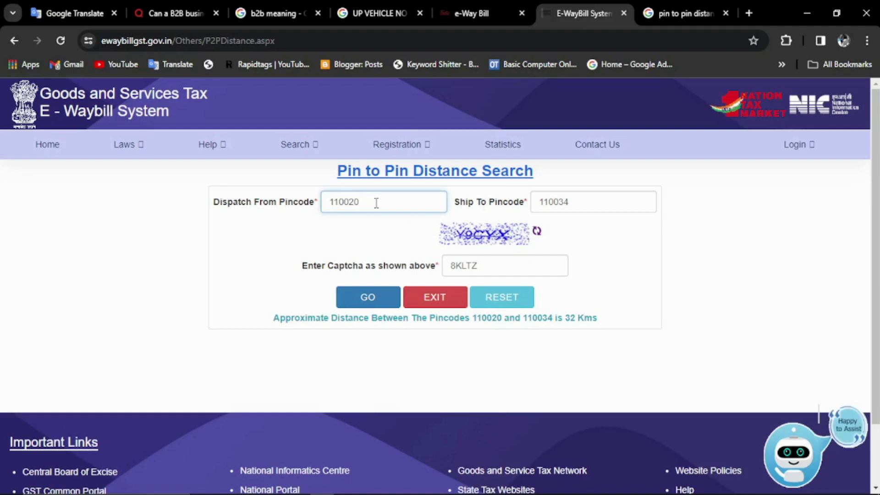
{"action": "left_click", "coordinate": [581, 204]}
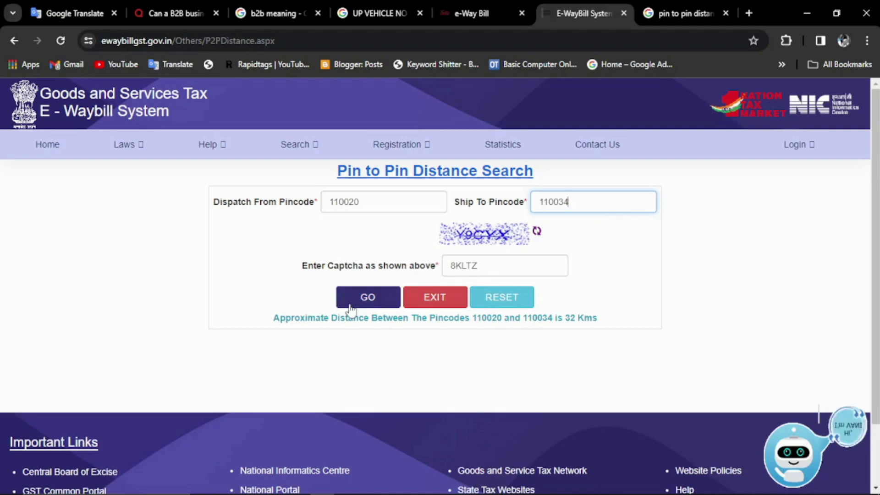
{"action": "double_click", "coordinate": [573, 317]}
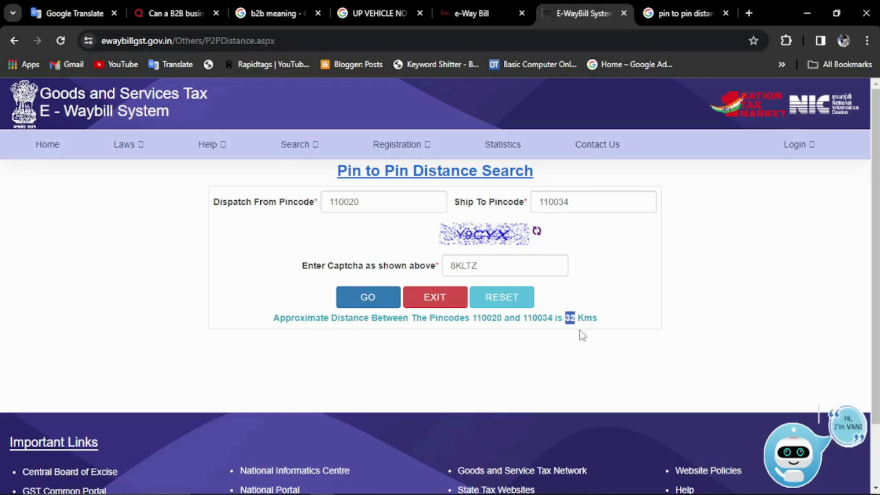
{"action": "key", "text": "alt+Tab"}
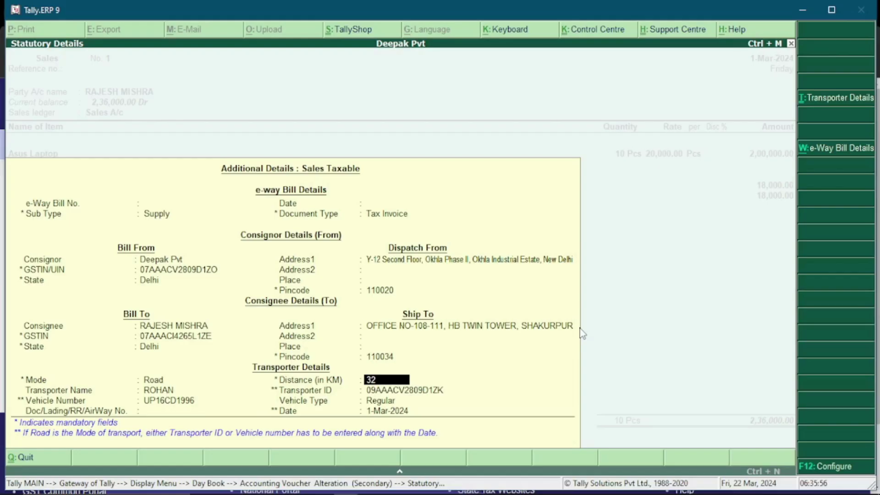
Step: Keep the distance at 32 km, enter a new transporter's name for the shipment and keep the existing transporter ID
{"action": "key", "text": "Return"}
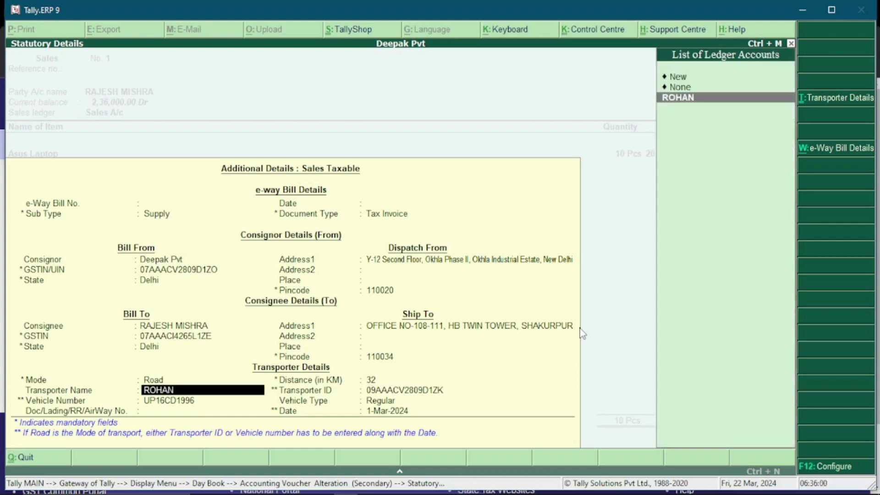
{"action": "key", "text": "Up"}
{"action": "key", "text": "Up"}
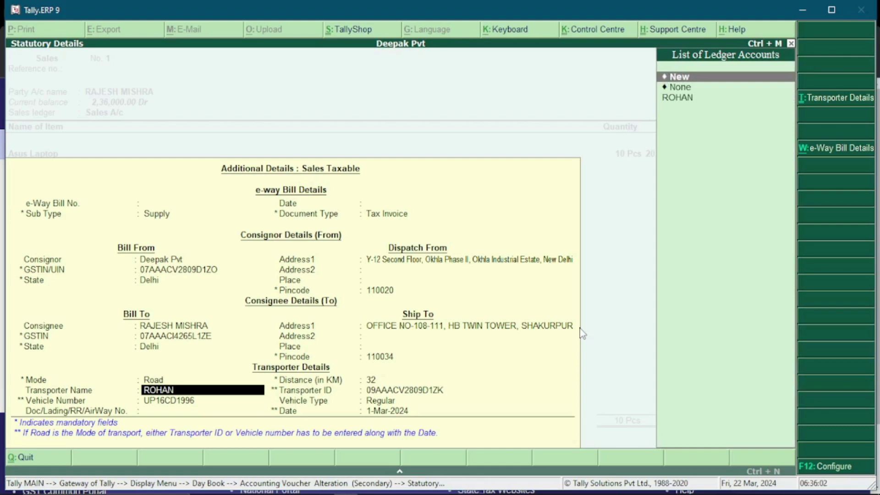
{"action": "key", "text": "Return"}
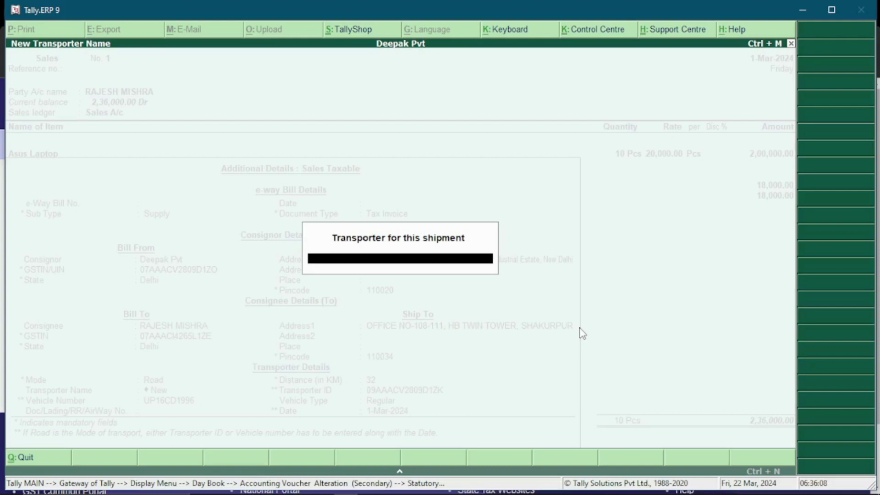
{"action": "type", "text": "SOHAN"}
{"action": "key", "text": "Return"}
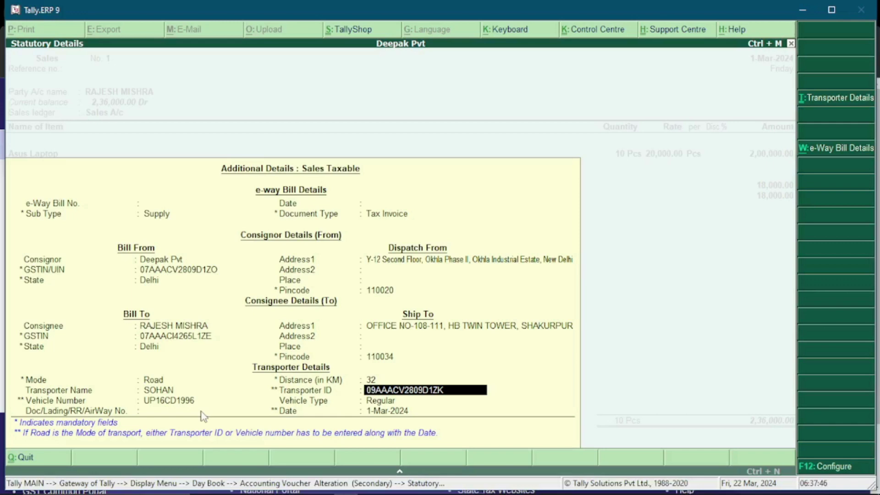
{"action": "key", "text": "Return"}
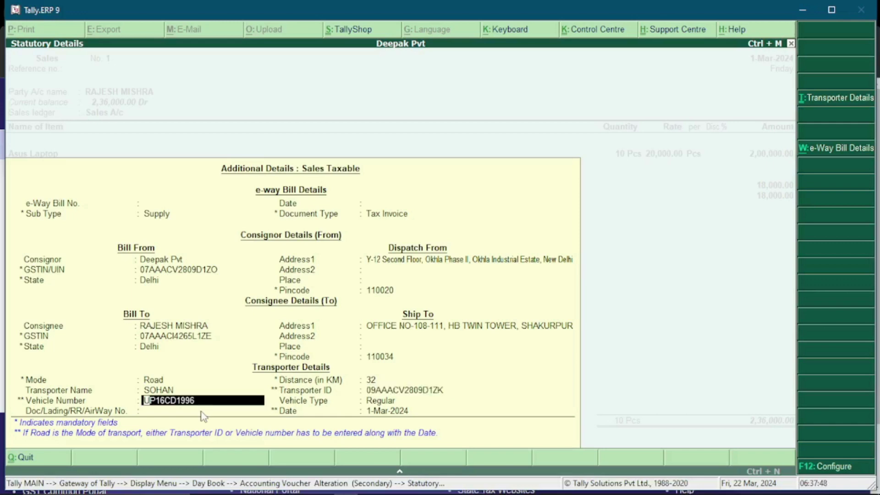
Step: Review the available transport modes, keep Road and accept the distance, transporter name and transporter ID
{"action": "left_click", "coordinate": [154, 381]}
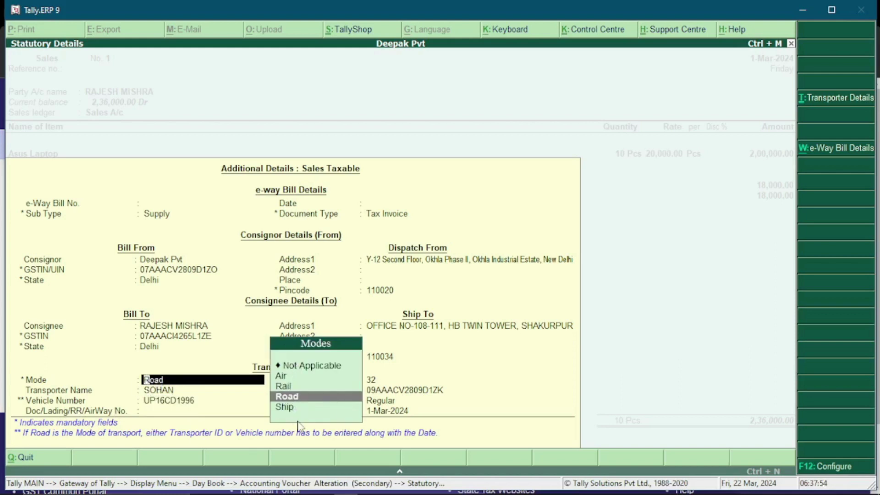
{"action": "key", "text": "Up"}
{"action": "key", "text": "Up"}
{"action": "key", "text": "Down"}
{"action": "key", "text": "Down"}
{"action": "key", "text": "Down"}
{"action": "key", "text": "Up"}
{"action": "key", "text": "Up"}
{"action": "key", "text": "Down"}
{"action": "key", "text": "Return"}
{"action": "key", "text": "Return"}
{"action": "key", "text": "Return"}
{"action": "key", "text": "Return"}
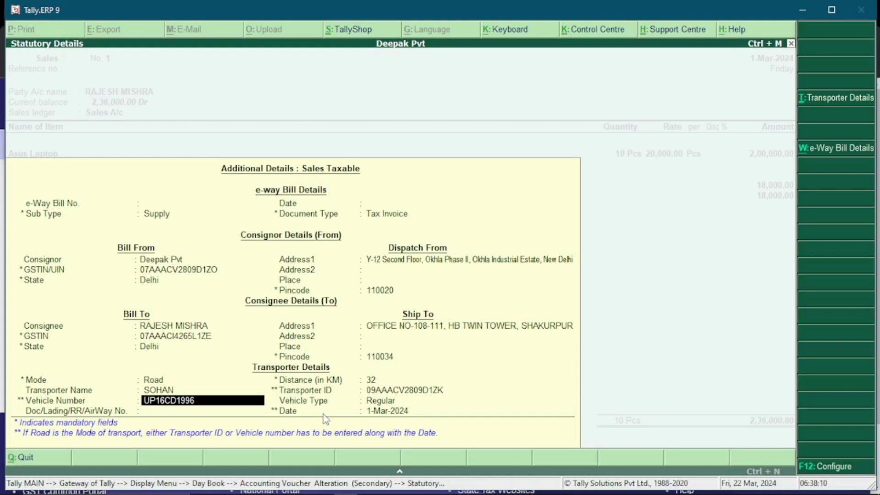
Step: Keep the entered vehicle number, review the available vehicle types and keep Regular for the shipment
{"action": "key", "text": "Return"}
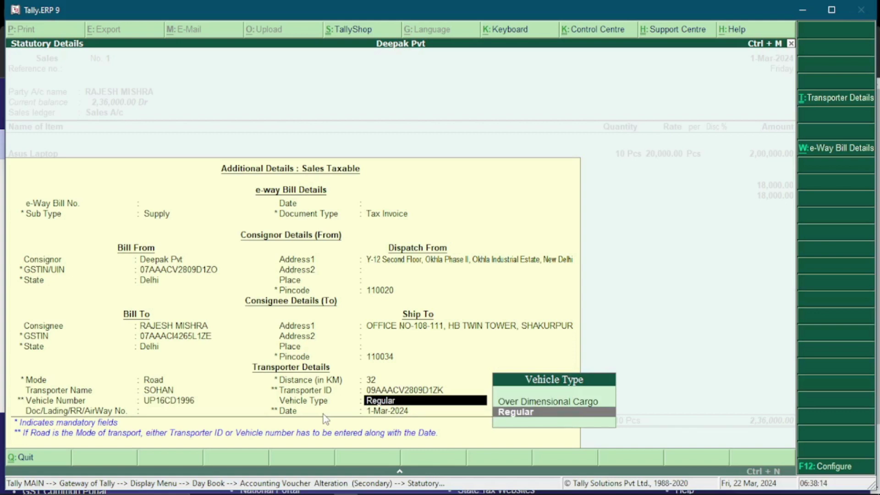
{"action": "key", "text": "Up"}
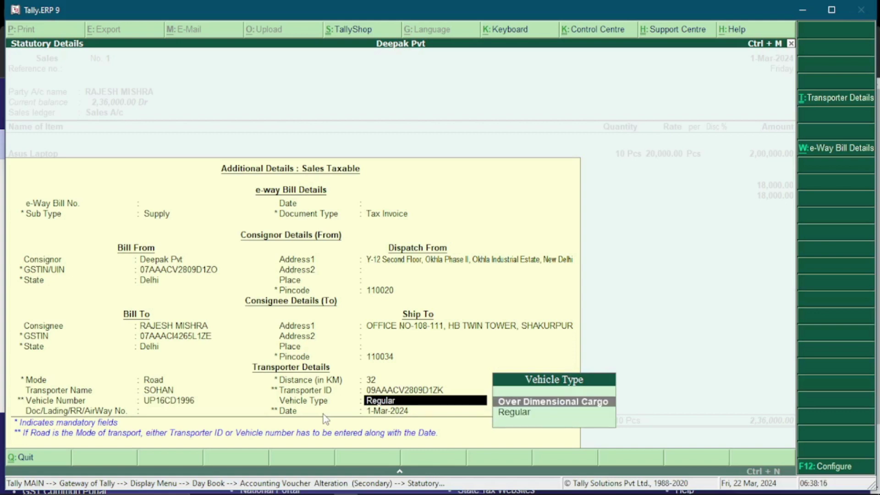
{"action": "key", "text": "Down"}
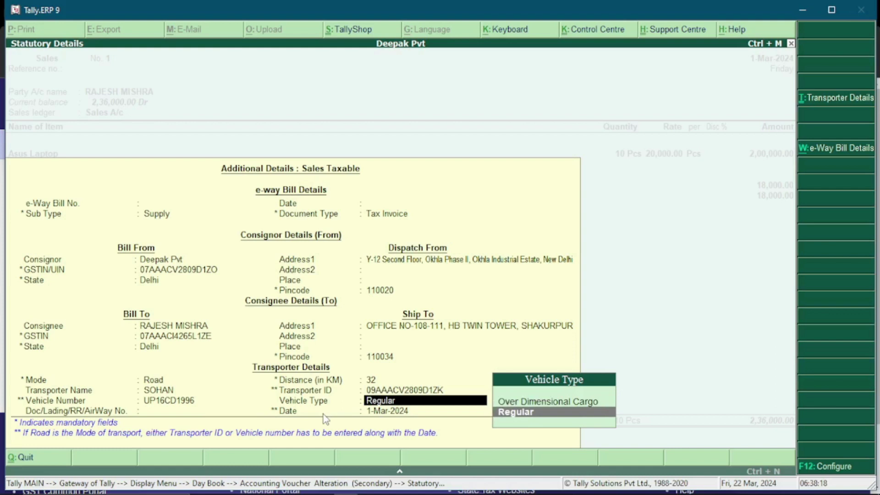
{"action": "key", "text": "Up"}
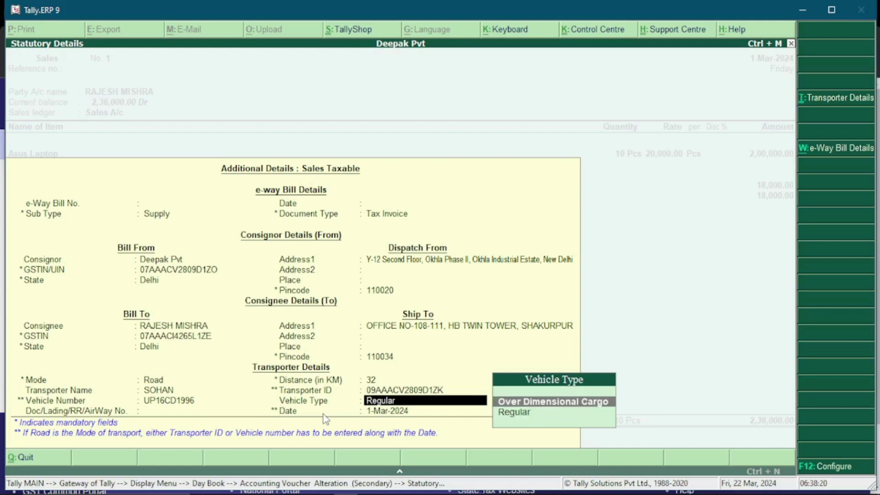
{"action": "key", "text": "Down"}
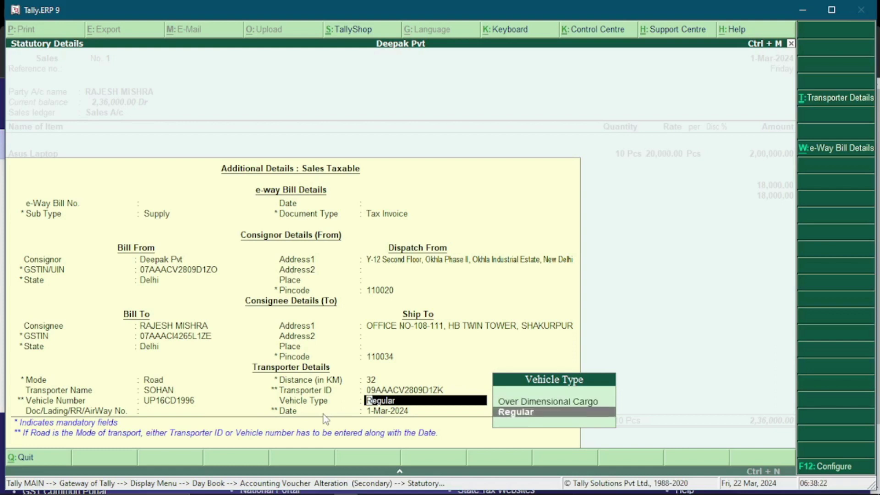
{"action": "key", "text": "Return"}
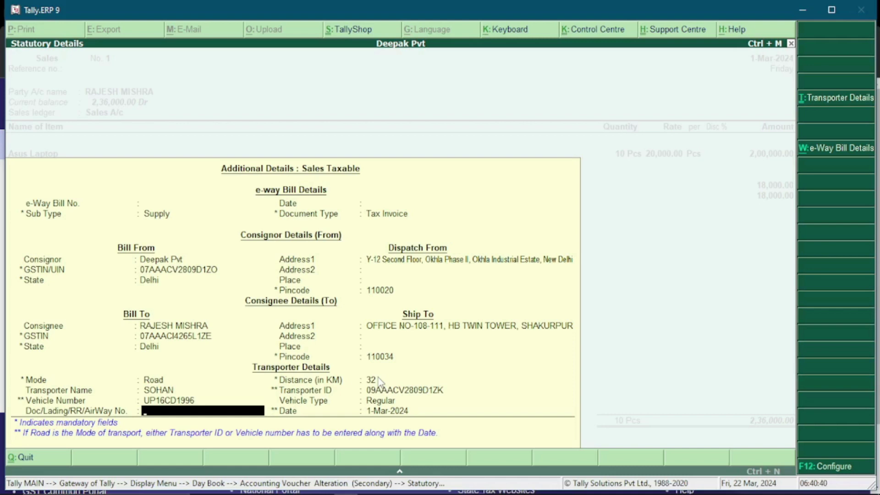
Step: Leave the Doc/Lading/RR/AirWay number blank, keep the transport date 1-Mar-2024 and save the sales voucher without a narration
{"action": "key", "text": "Return"}
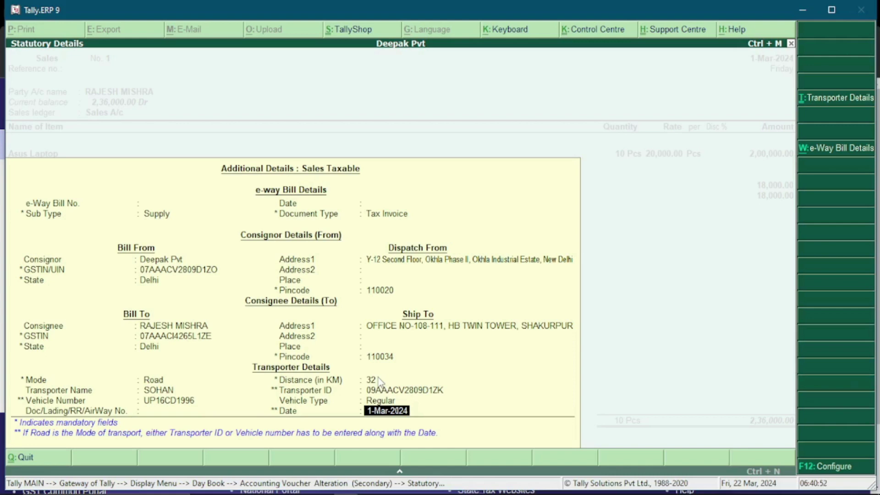
{"action": "key", "text": "Return"}
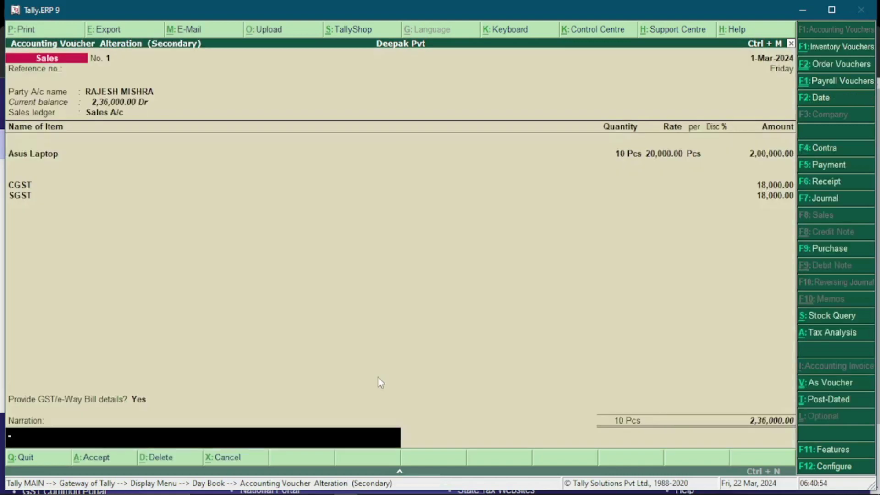
{"action": "key", "text": "Return"}
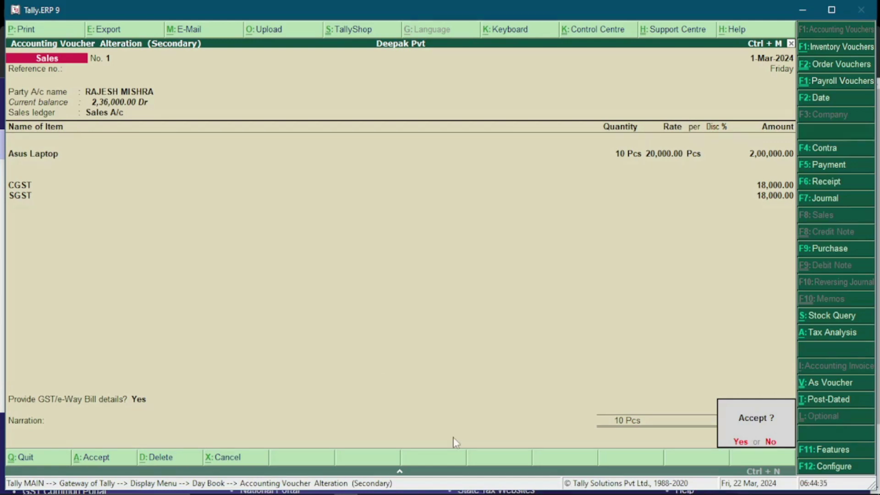
{"action": "key", "text": "Return"}
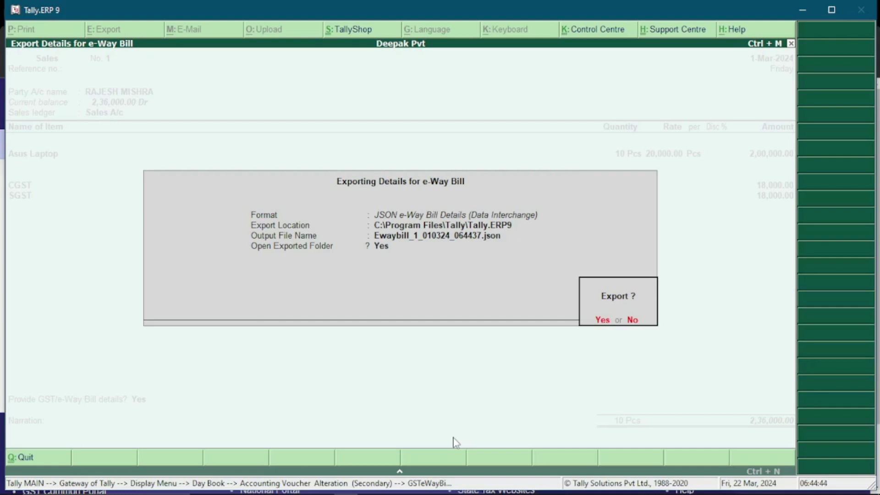
Step: Export the e-Way Bill details as JSON to C:\Program Files\Tally\Tally.ERP9 with the exported folder opened, and select the exported file there
{"action": "key", "text": "n"}
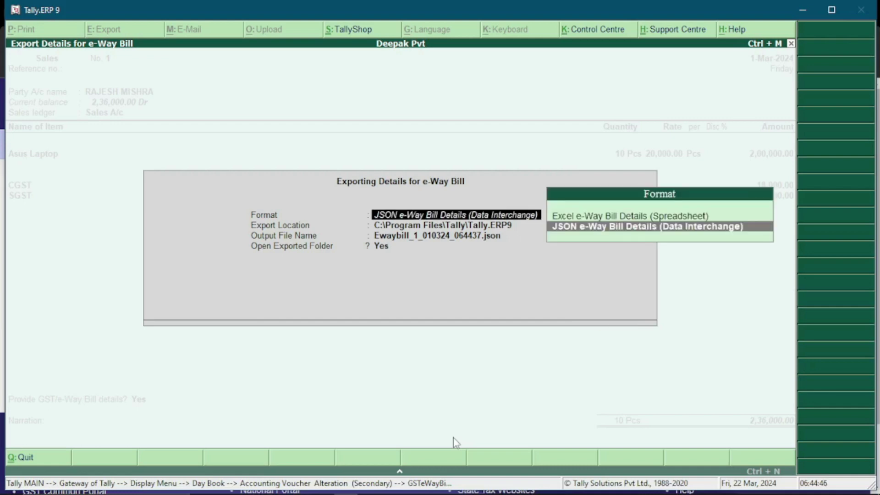
{"action": "key", "text": "Return"}
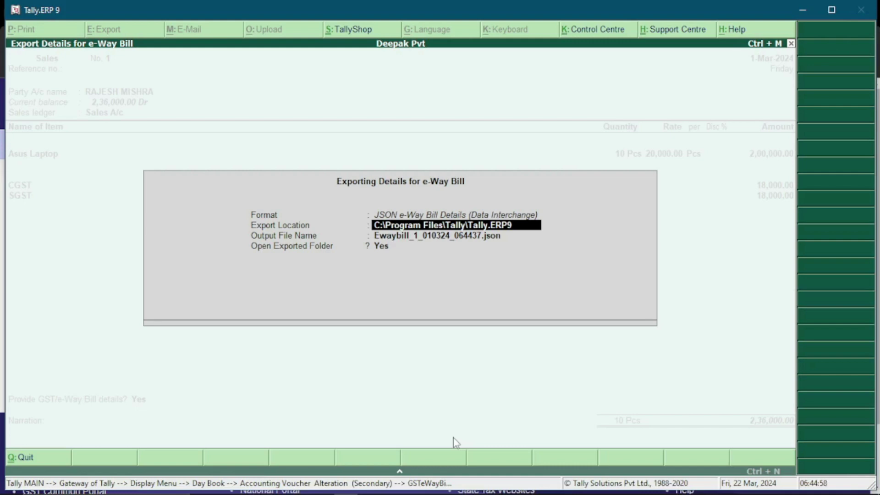
{"action": "key", "text": "Return"}
{"action": "key", "text": "Return"}
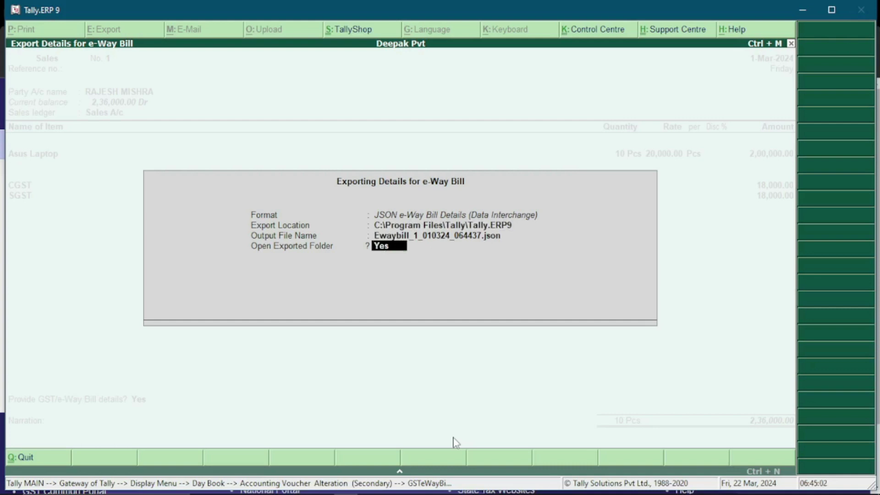
{"action": "key", "text": "Return"}
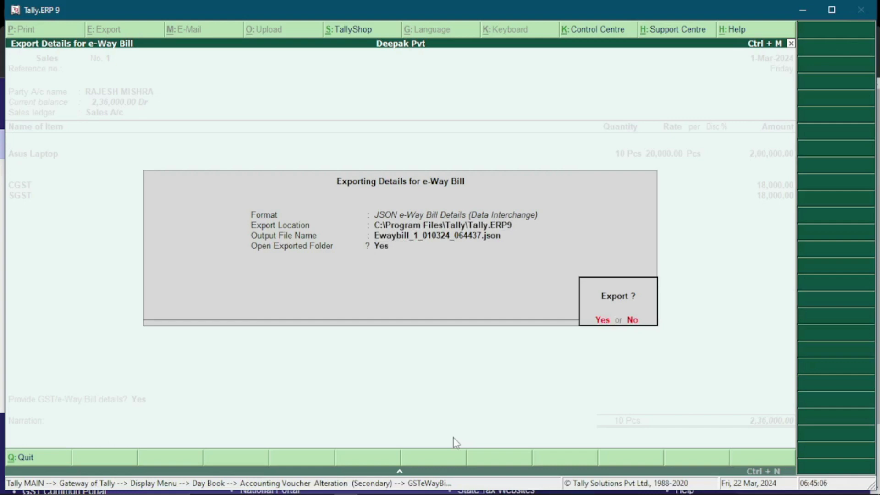
{"action": "key", "text": "Return"}
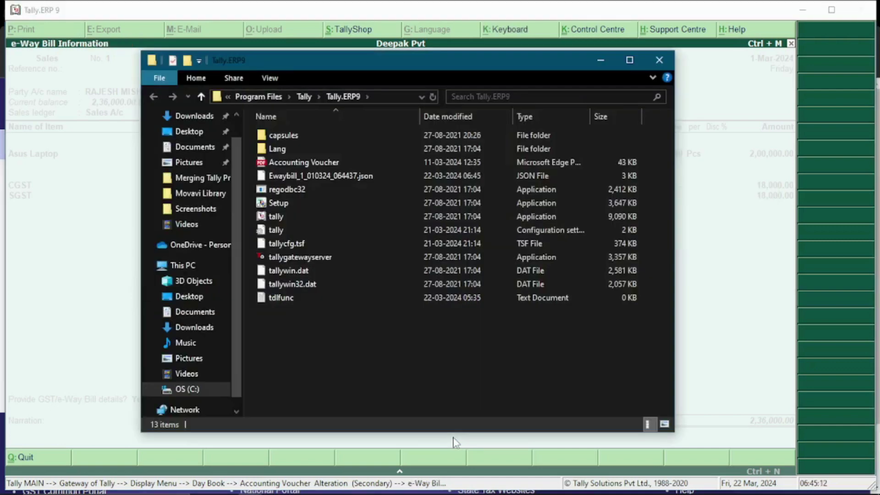
{"action": "left_click", "coordinate": [349, 175]}
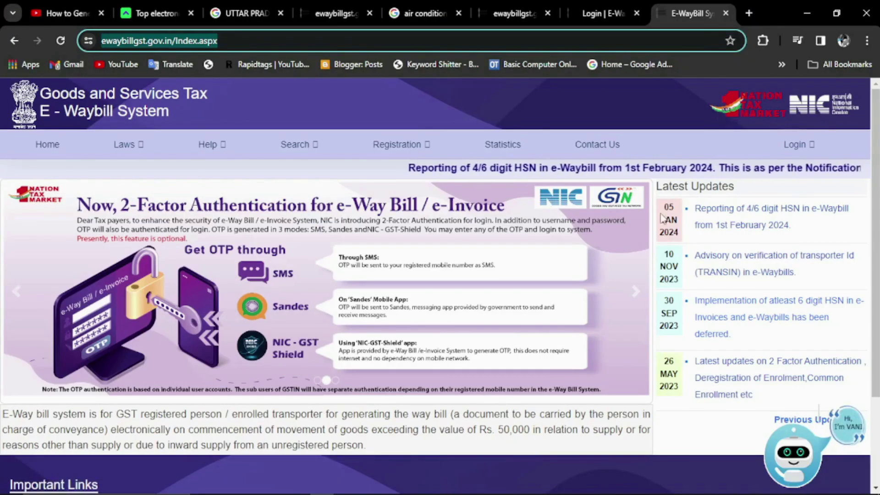
Step: Go to the E-Waybill System login page in the browser and fill in the username, account password and captcha
{"action": "left_click", "coordinate": [604, 15]}
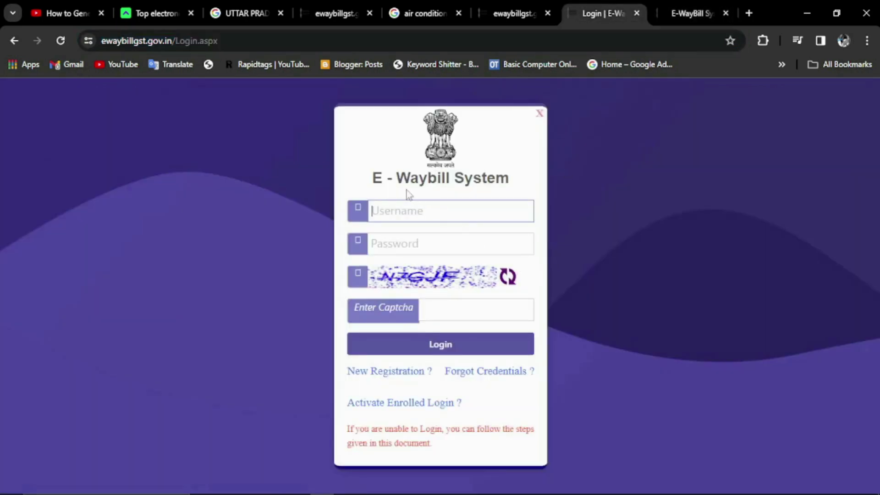
{"action": "left_click", "coordinate": [412, 221]}
{"action": "type", "text": "DEEPAK"}
{"action": "left_click", "coordinate": [407, 239]}
{"action": "type", "text": "*******"}
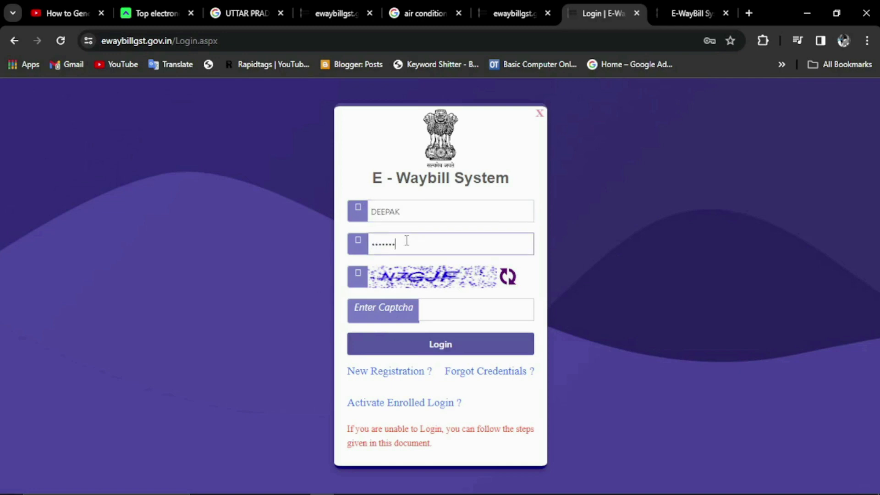
{"action": "left_click", "coordinate": [460, 310]}
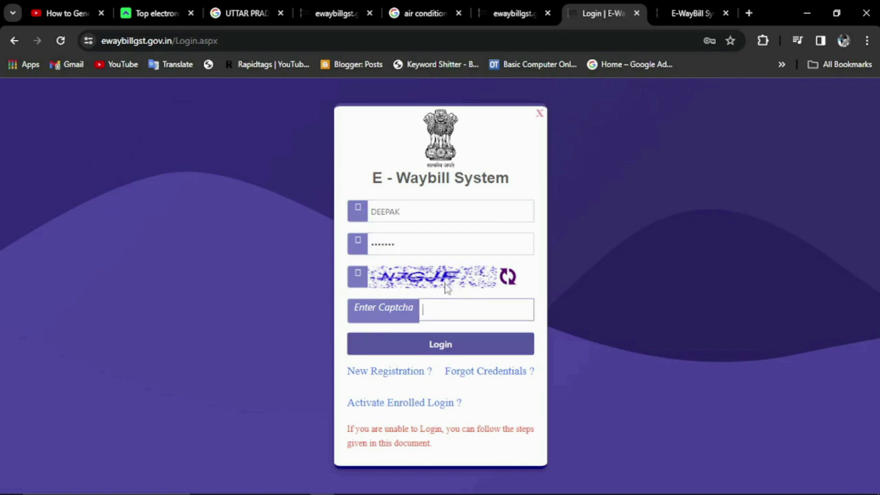
{"action": "type", "text": "HG"}
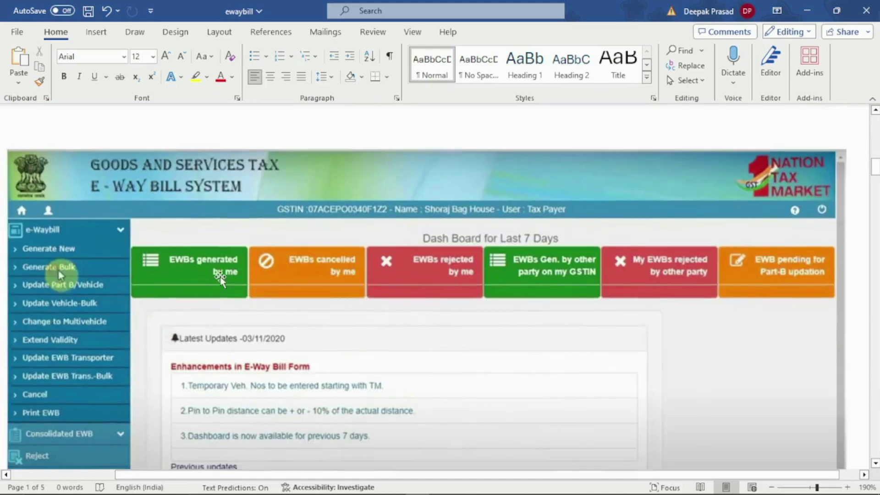
Step: In the ewaybill Word document, examine the portal screenshots for the Generate Bulk option and for choosing the JSON file on the bulk upload page
{"action": "scroll", "coordinate": [221, 278], "scroll_direction": "down", "scroll_amount": 3}
{"action": "scroll", "coordinate": [142, 239], "scroll_direction": "up", "scroll_amount": 3}
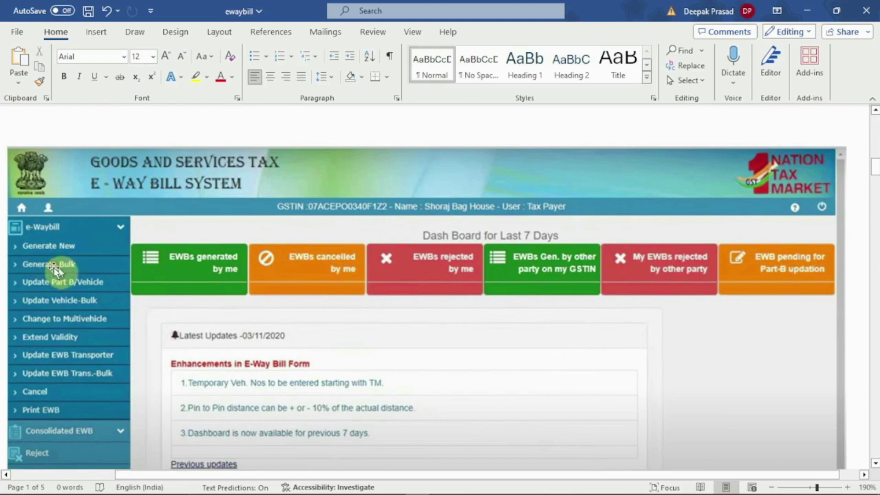
{"action": "scroll", "coordinate": [58, 271], "scroll_direction": "down", "scroll_amount": 10}
{"action": "scroll", "coordinate": [102, 268], "scroll_direction": "down", "scroll_amount": 4}
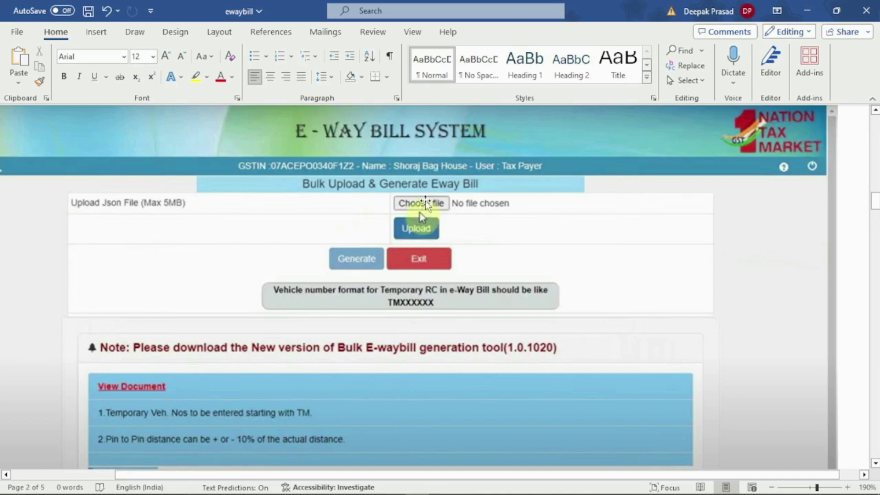
{"action": "scroll", "coordinate": [441, 241], "scroll_direction": "down", "scroll_amount": 5}
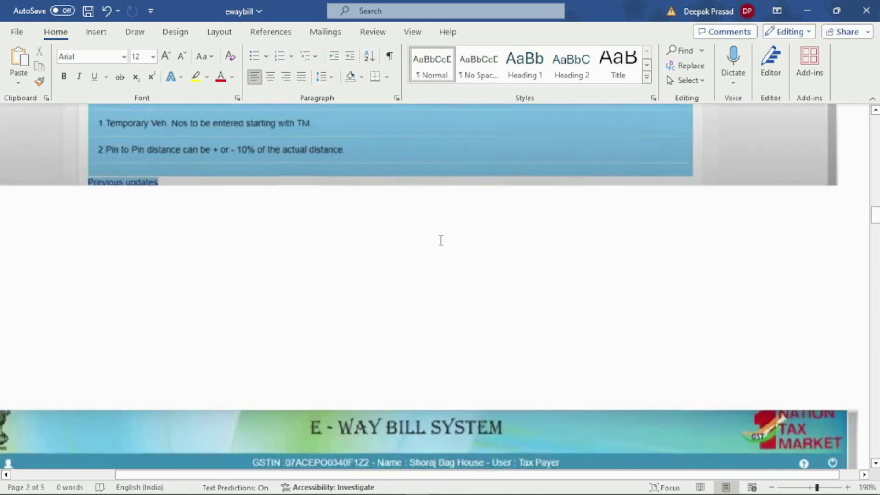
{"action": "scroll", "coordinate": [441, 240], "scroll_direction": "down", "scroll_amount": 7}
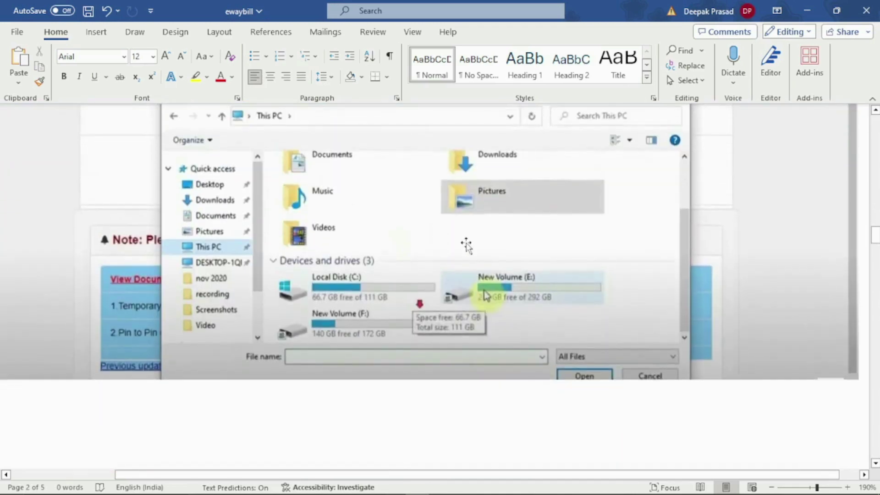
{"action": "scroll", "coordinate": [467, 245], "scroll_direction": "up", "scroll_amount": 3}
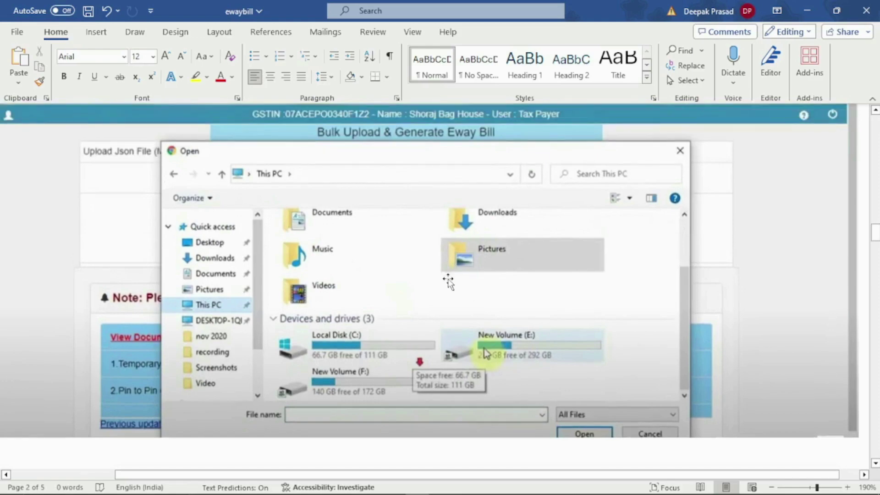
{"action": "scroll", "coordinate": [448, 282], "scroll_direction": "down", "scroll_amount": 3}
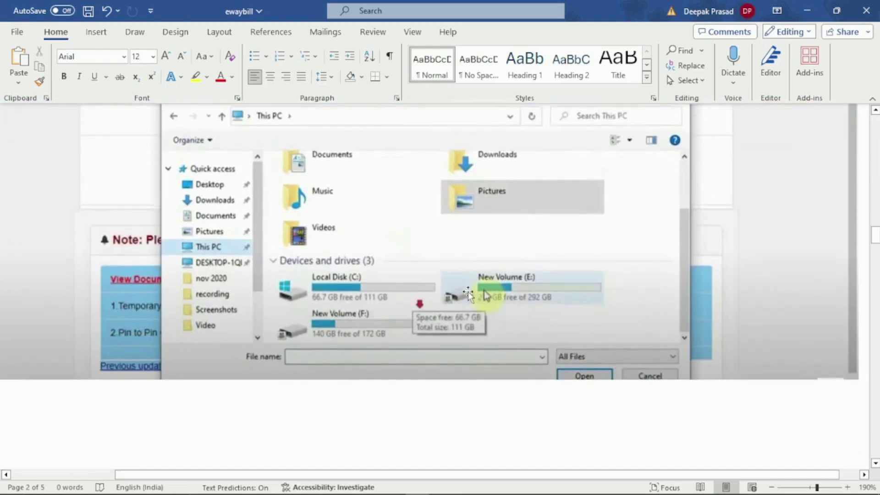
{"action": "scroll", "coordinate": [469, 288], "scroll_direction": "up", "scroll_amount": 6}
{"action": "scroll", "coordinate": [469, 287], "scroll_direction": "down", "scroll_amount": 10}
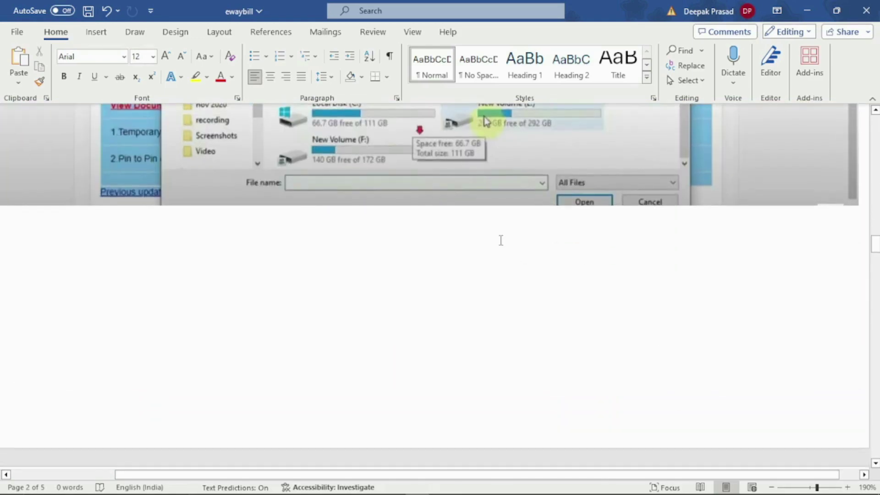
Step: Examine the document's screenshots of uploading the chosen JSON file, the confirmation alert and the uploaded bill's details on the bulk generation page
{"action": "scroll", "coordinate": [501, 240], "scroll_direction": "down", "scroll_amount": 5}
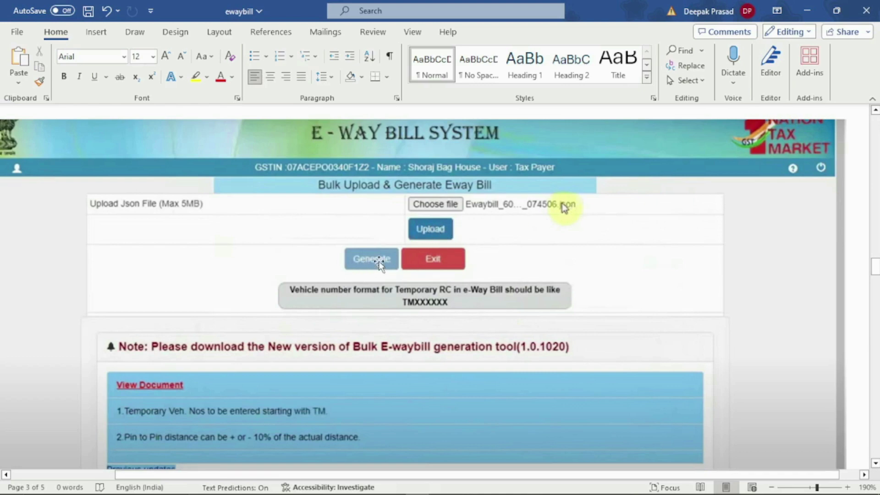
{"action": "scroll", "coordinate": [382, 257], "scroll_direction": "down", "scroll_amount": 3}
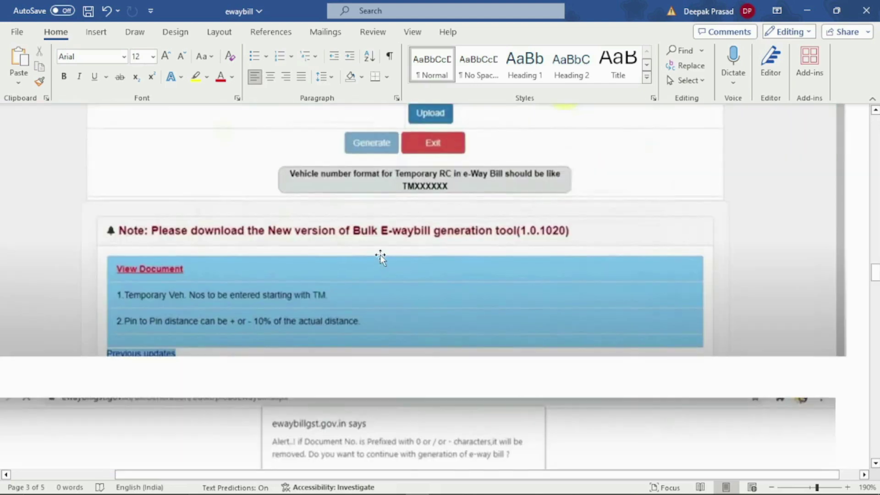
{"action": "scroll", "coordinate": [381, 254], "scroll_direction": "up", "scroll_amount": 3}
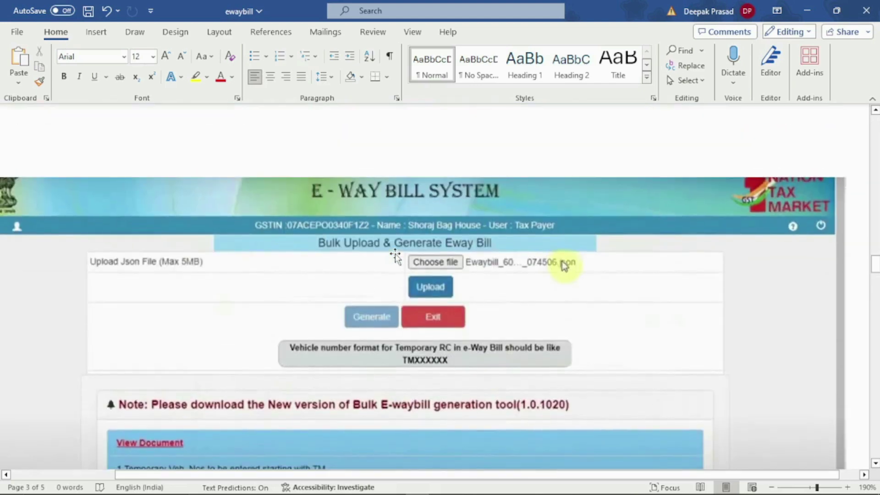
{"action": "scroll", "coordinate": [395, 263], "scroll_direction": "down", "scroll_amount": 2}
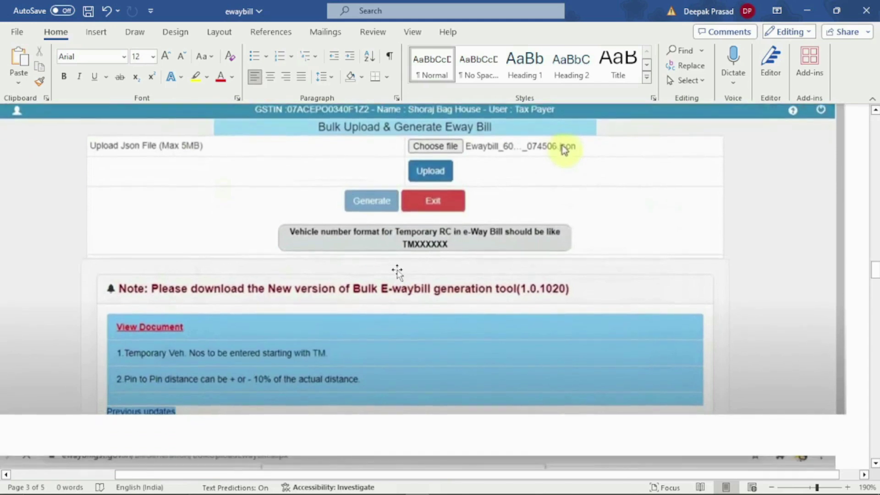
{"action": "scroll", "coordinate": [467, 366], "scroll_direction": "down", "scroll_amount": 4}
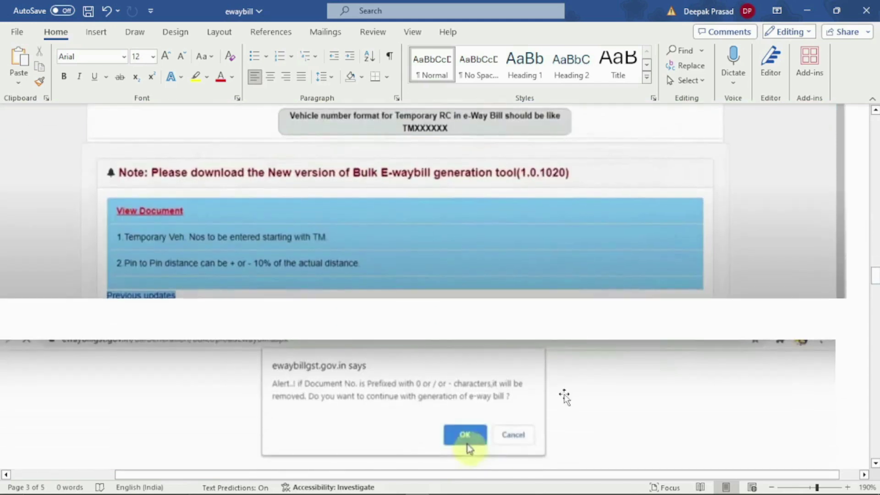
{"action": "scroll", "coordinate": [362, 394], "scroll_direction": "down", "scroll_amount": 2}
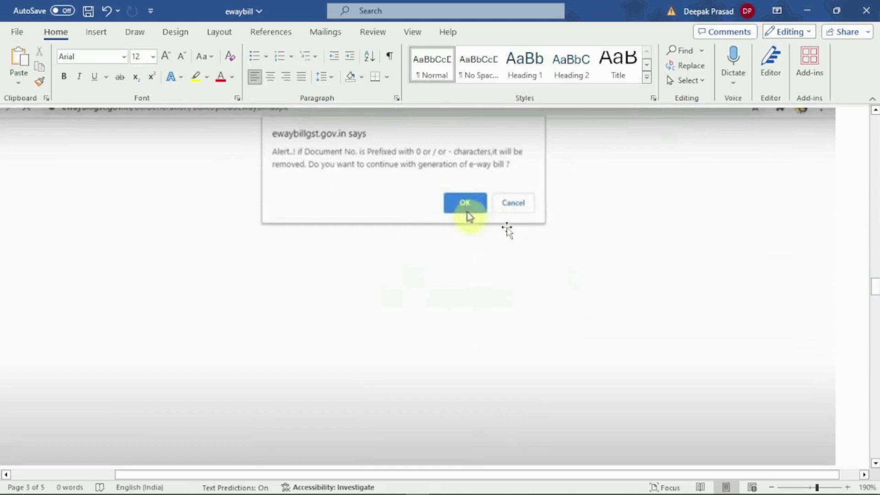
{"action": "scroll", "coordinate": [481, 211], "scroll_direction": "down", "scroll_amount": 6}
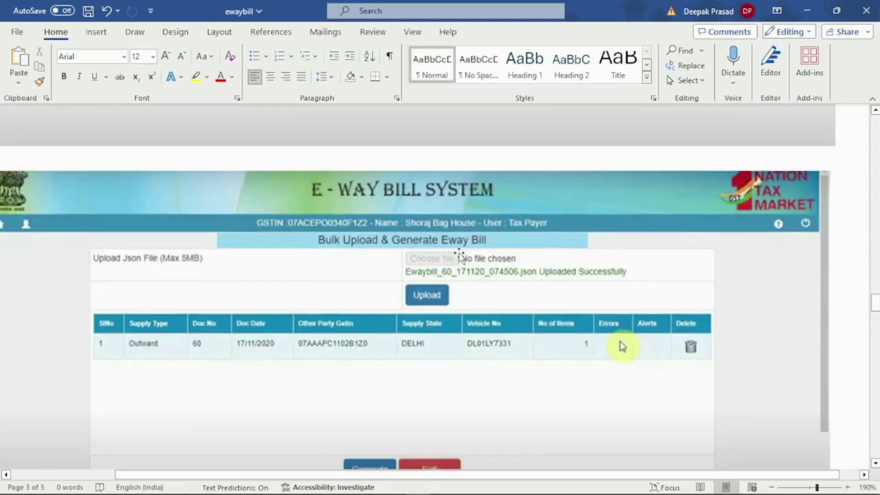
{"action": "scroll", "coordinate": [460, 256], "scroll_direction": "down", "scroll_amount": 2}
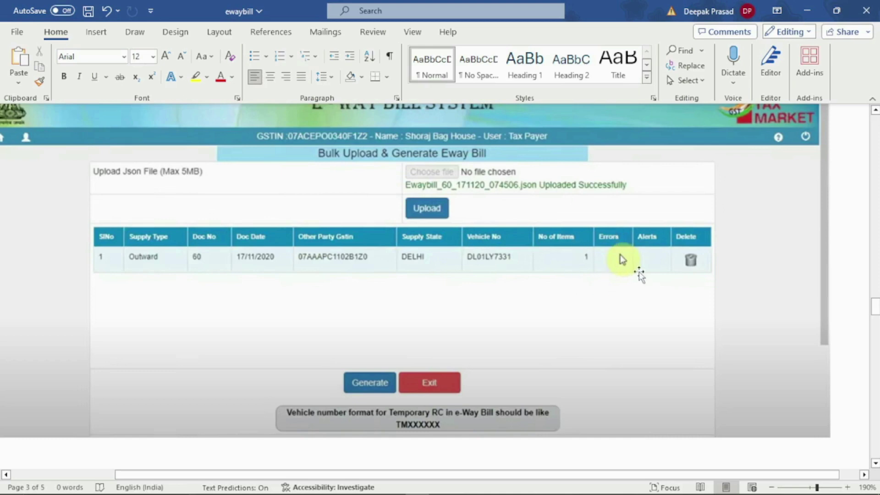
Step: Examine the document's screenshots for the Generate option on the bulk upload page and the generated bill's EWB number and date
{"action": "scroll", "coordinate": [636, 258], "scroll_direction": "up", "scroll_amount": 2}
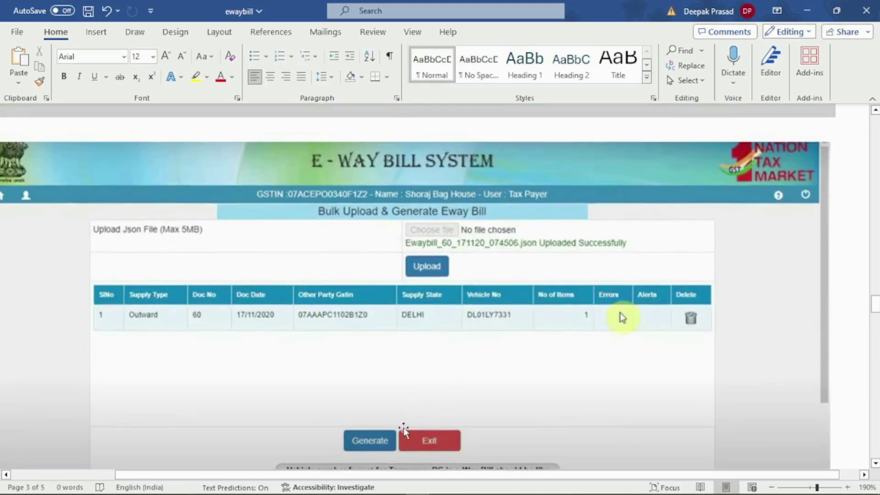
{"action": "scroll", "coordinate": [436, 403], "scroll_direction": "down", "scroll_amount": 2}
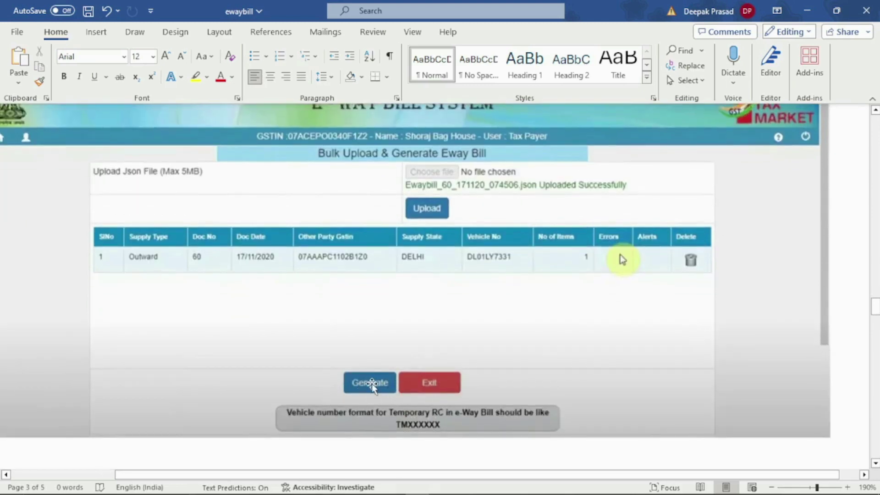
{"action": "scroll", "coordinate": [373, 384], "scroll_direction": "down", "scroll_amount": 6}
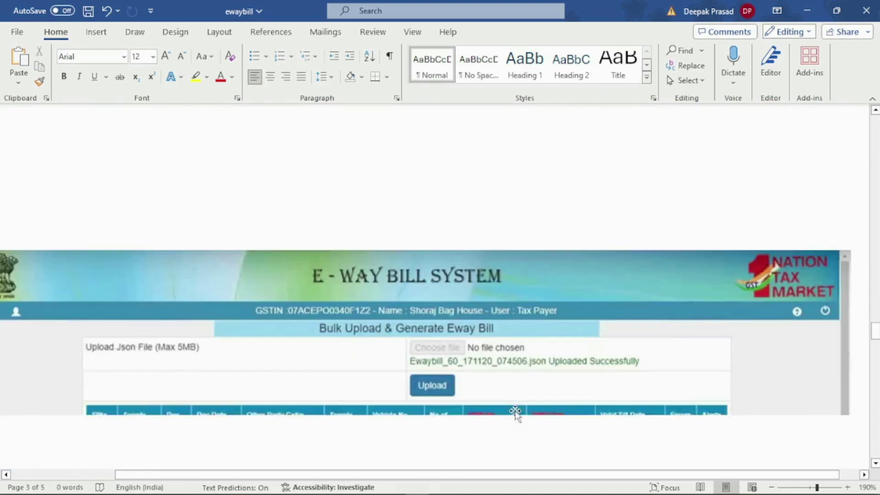
{"action": "scroll", "coordinate": [504, 410], "scroll_direction": "down", "scroll_amount": 3}
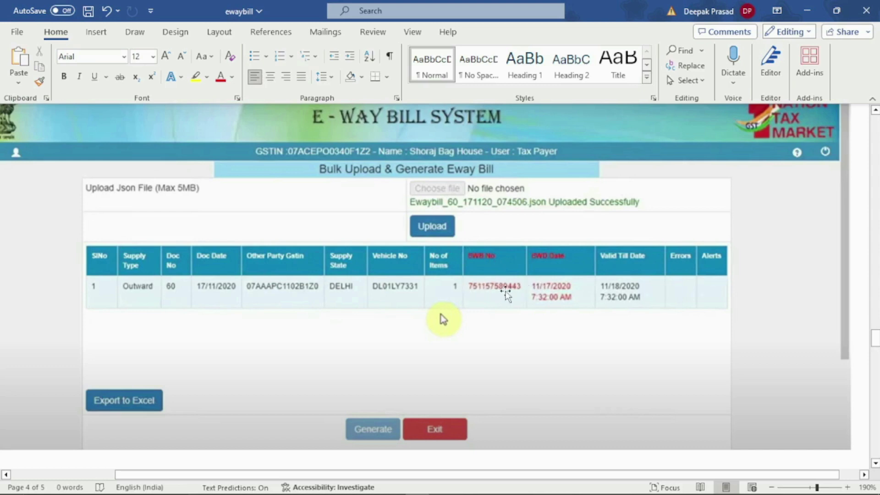
Step: Examine the document's screenshots of the Print EWB option, the page for entering the EWB number and the printable e-Way Bill slip
{"action": "scroll", "coordinate": [519, 292], "scroll_direction": "down", "scroll_amount": 10}
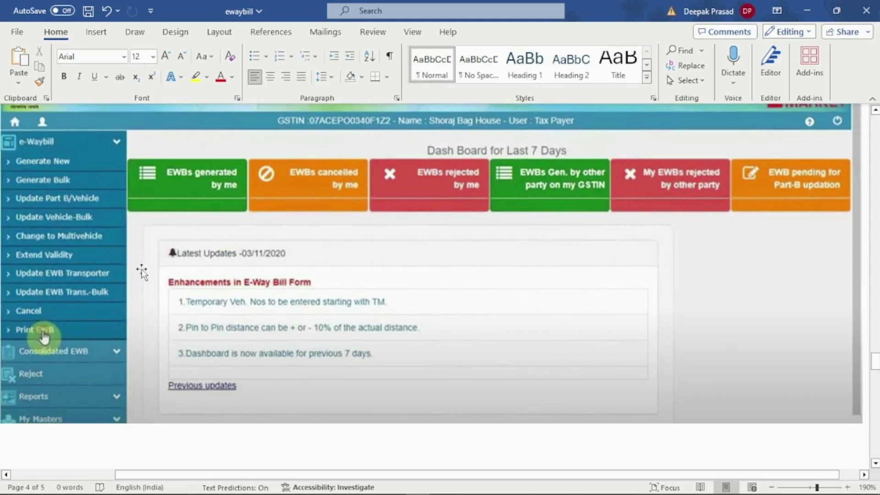
{"action": "scroll", "coordinate": [243, 260], "scroll_direction": "up", "scroll_amount": 2}
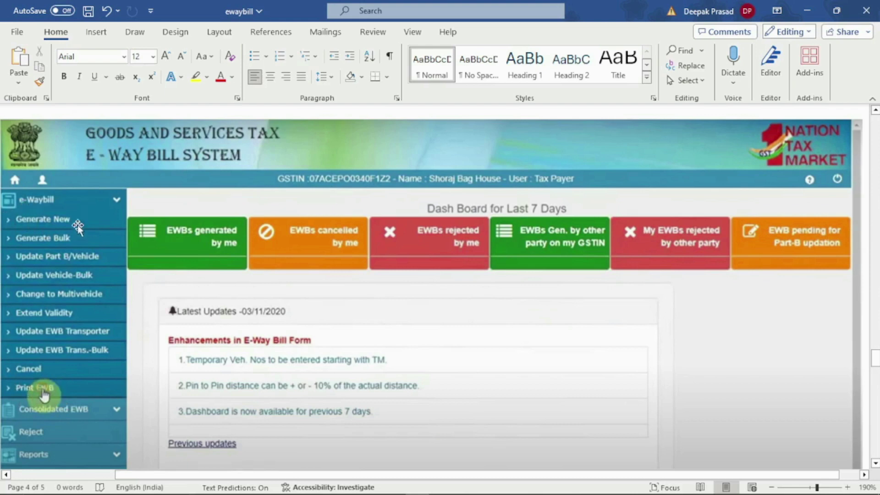
{"action": "scroll", "coordinate": [58, 392], "scroll_direction": "down", "scroll_amount": 10}
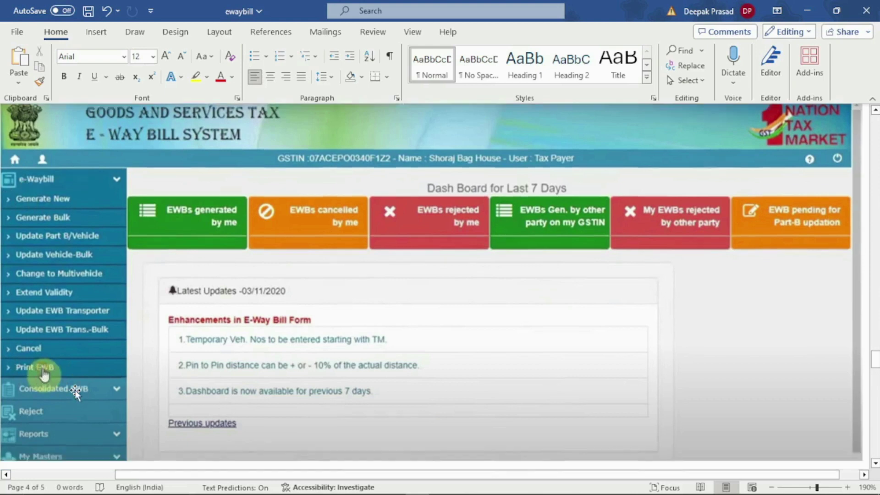
{"action": "scroll", "coordinate": [250, 304], "scroll_direction": "down", "scroll_amount": 10}
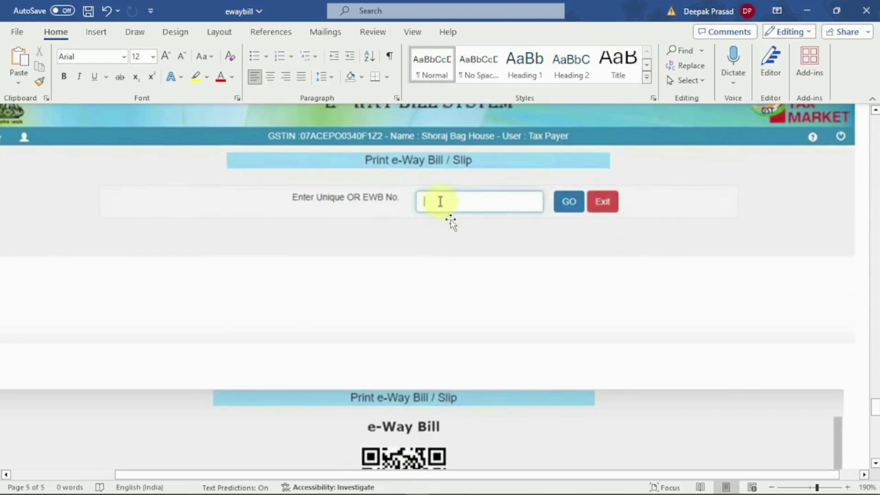
{"action": "scroll", "coordinate": [452, 222], "scroll_direction": "up", "scroll_amount": 1}
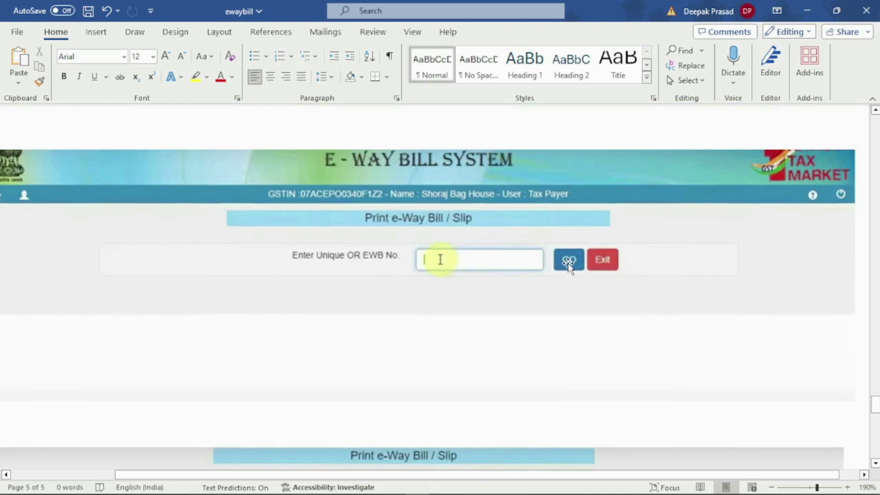
{"action": "scroll", "coordinate": [552, 268], "scroll_direction": "down", "scroll_amount": 5}
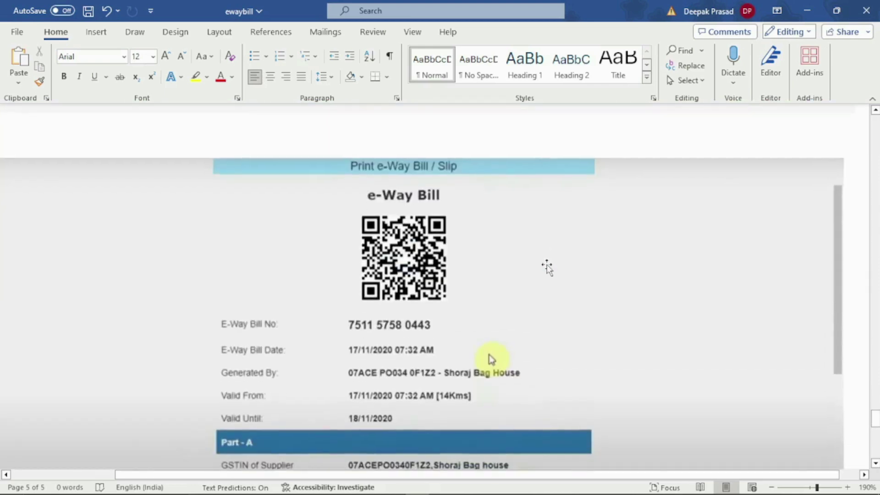
{"action": "scroll", "coordinate": [547, 265], "scroll_direction": "down", "scroll_amount": 1}
{"action": "scroll", "coordinate": [427, 267], "scroll_direction": "up", "scroll_amount": 1}
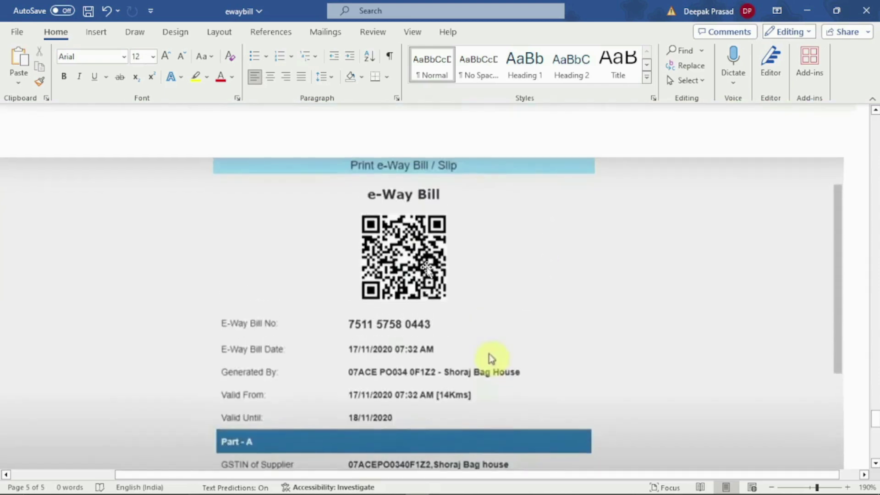
{"action": "scroll", "coordinate": [489, 356], "scroll_direction": "down", "scroll_amount": 3}
{"action": "scroll", "coordinate": [491, 185], "scroll_direction": "up", "scroll_amount": 3}
{"action": "scroll", "coordinate": [489, 354], "scroll_direction": "down", "scroll_amount": 2}
{"action": "scroll", "coordinate": [489, 270], "scroll_direction": "up", "scroll_amount": 2}
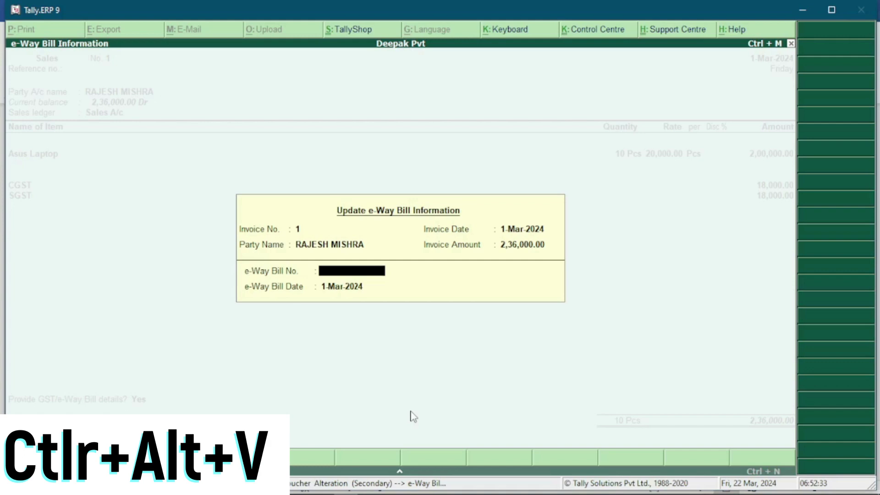
Step: In Tally, fill in the e-Way Bill number under Update e-Way Bill Information and accept it with the date 1-Mar-2024
{"action": "key", "text": "ctrl+alt+v"}
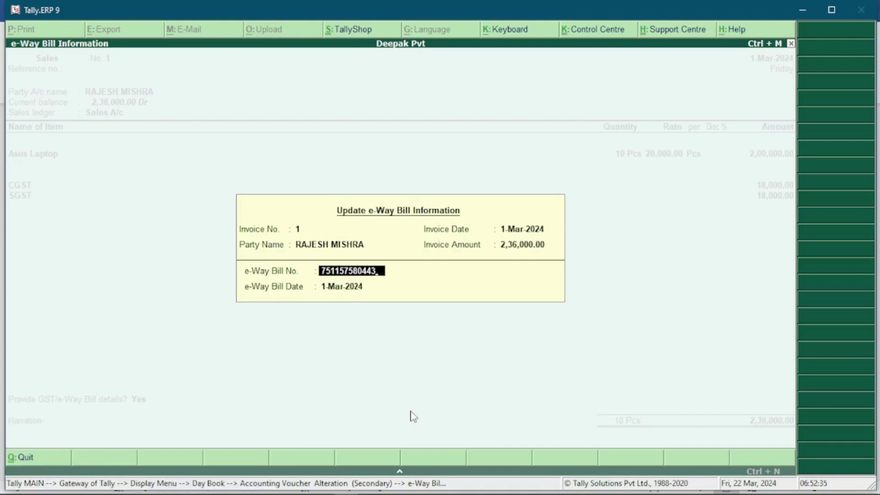
{"action": "key", "text": "Return"}
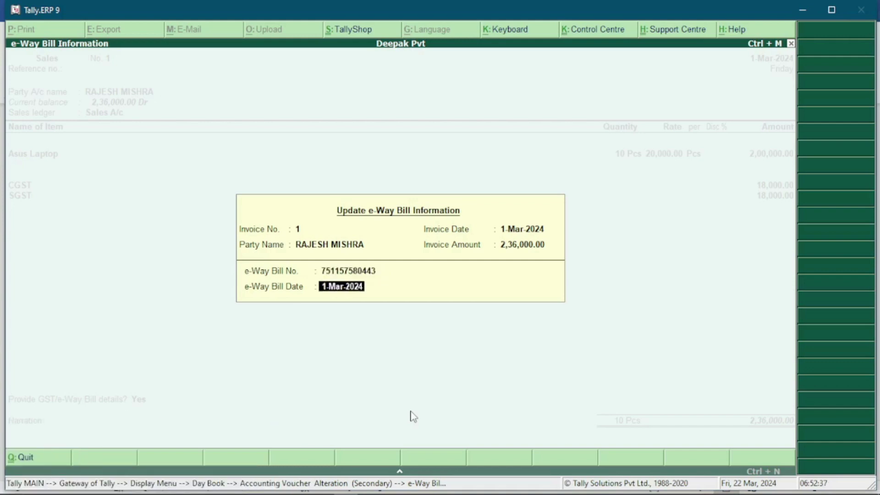
{"action": "key", "text": "Return"}
{"action": "key", "text": "Return"}
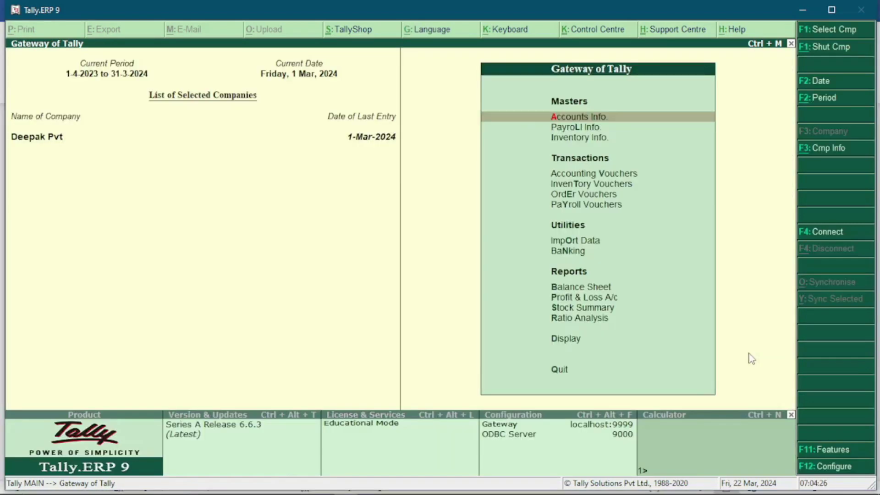
Step: Open sales voucher No. 1 from the Day Book for alteration
{"action": "key", "text": "Up"}
{"action": "key", "text": "Up"}
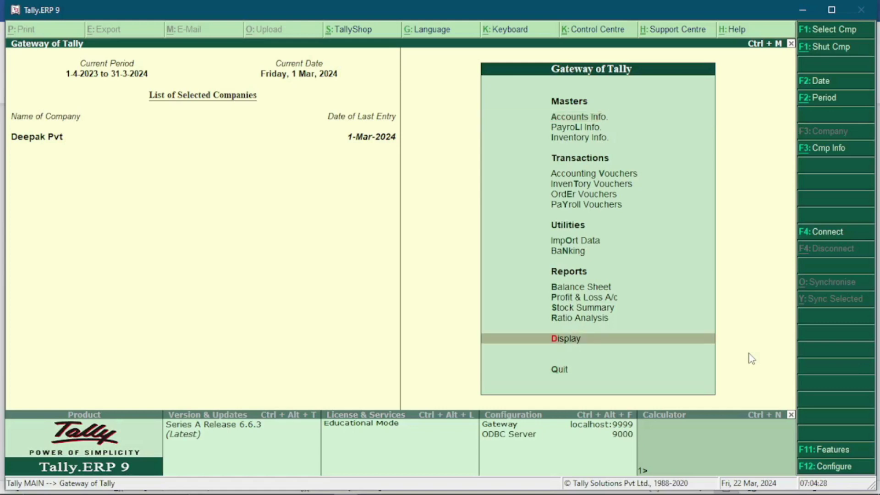
{"action": "key", "text": "Return"}
{"action": "key", "text": "Down"}
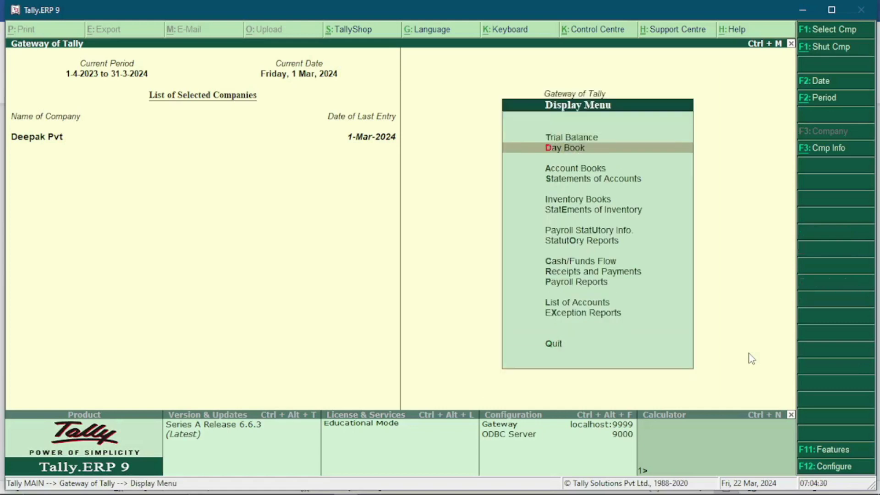
{"action": "key", "text": "Return"}
{"action": "key", "text": "Return"}
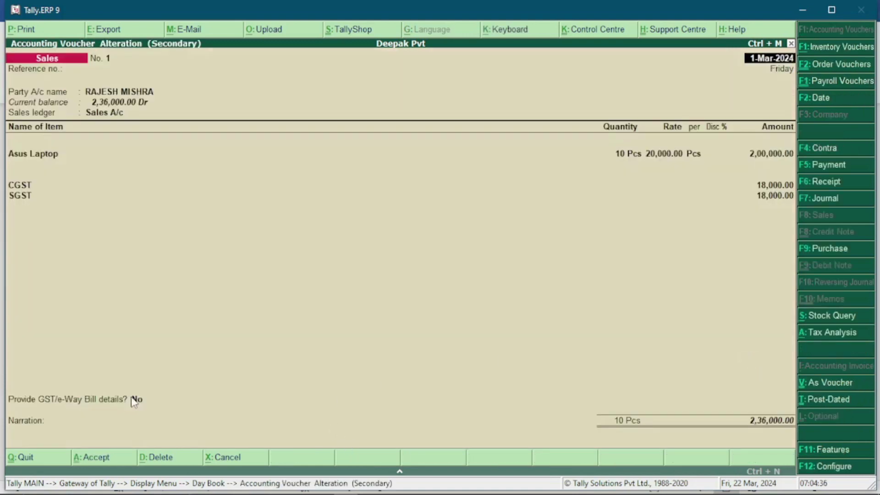
Step: Set Provide GST/e-Way Bill details to Yes, fill in the e-Way Bill number in the additional details, and save the voucher
{"action": "left_click", "coordinate": [149, 403]}
{"action": "key", "text": "Down"}
{"action": "key", "text": "Return"}
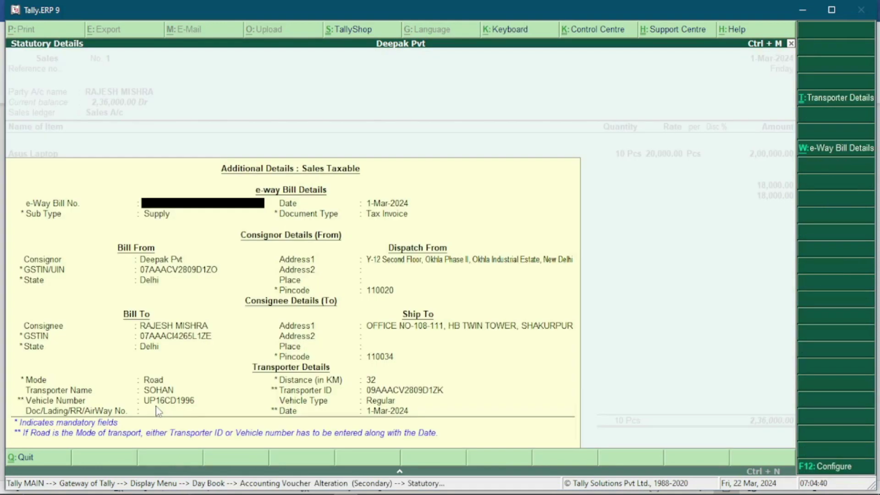
{"action": "key", "text": "ctrl+alt+v"}
{"action": "key", "text": "Return"}
{"action": "key", "text": "ctrl+a"}
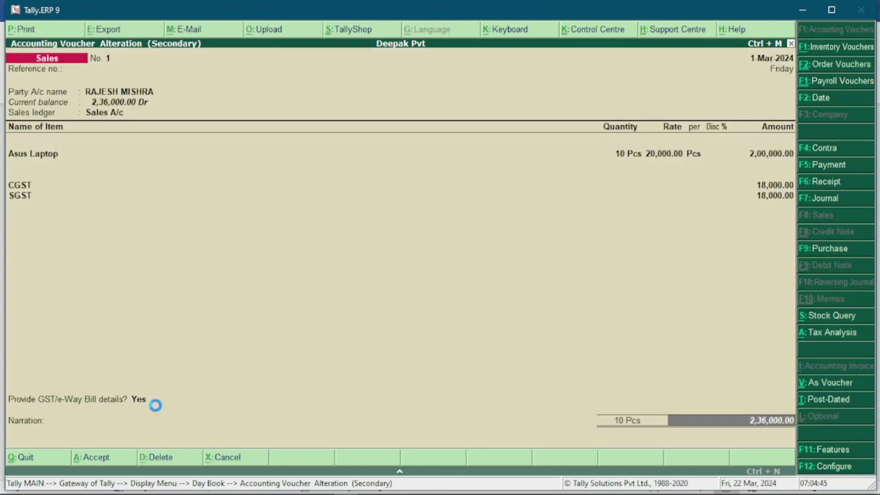
{"action": "key", "text": "ctrl+a"}
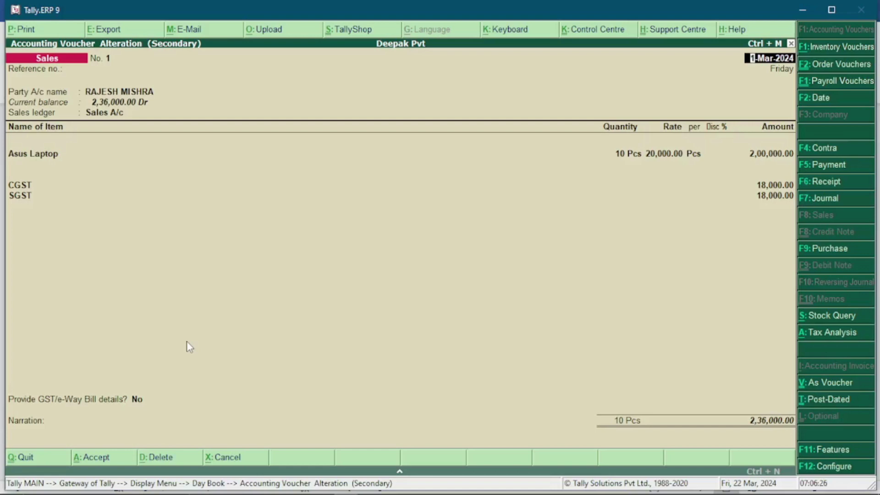
Step: Open the voucher's Tax Invoice in print preview and check the e-Way Bill number on it
{"action": "key", "text": "alt+p"}
{"action": "key", "text": "alt+p"}
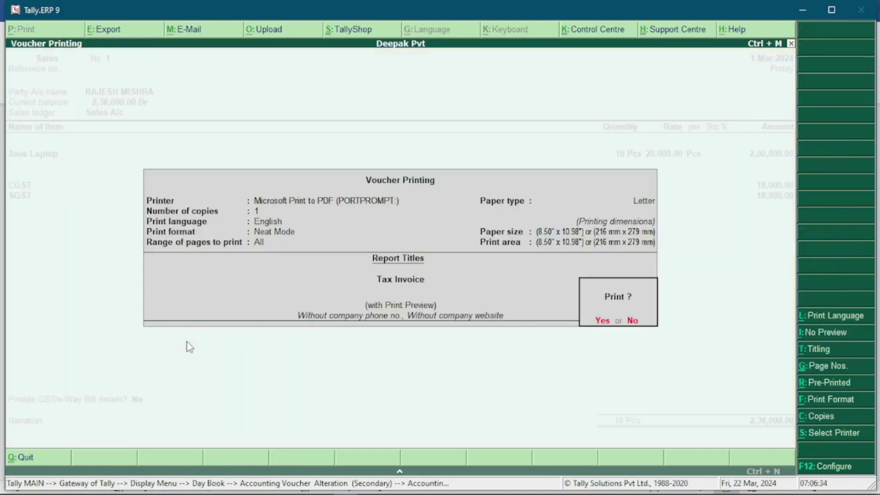
{"action": "left_click", "coordinate": [601, 319]}
{"action": "left_click", "coordinate": [520, 427]}
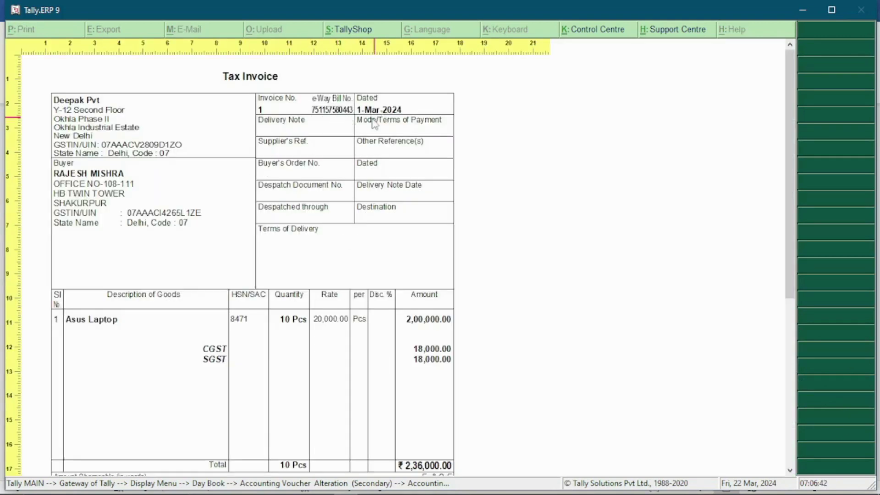
{"action": "scroll", "coordinate": [337, 186], "scroll_direction": "down", "scroll_amount": 1}
{"action": "scroll", "coordinate": [323, 284], "scroll_direction": "up", "scroll_amount": 1}
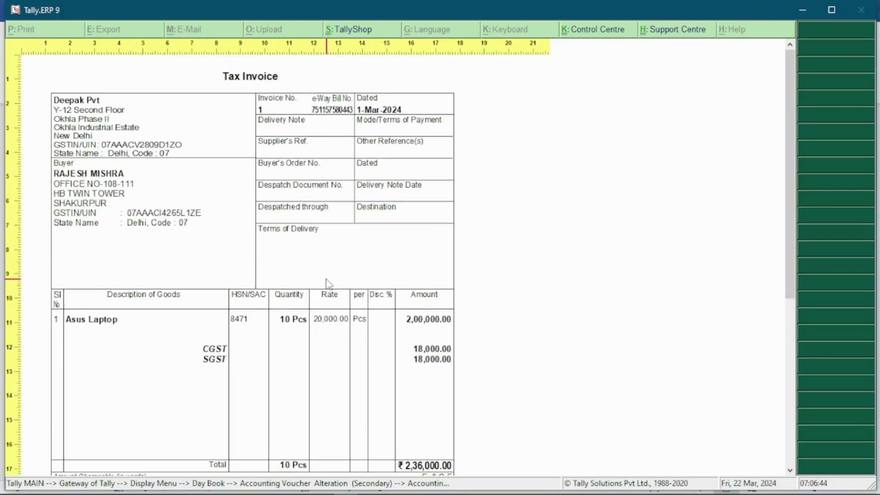